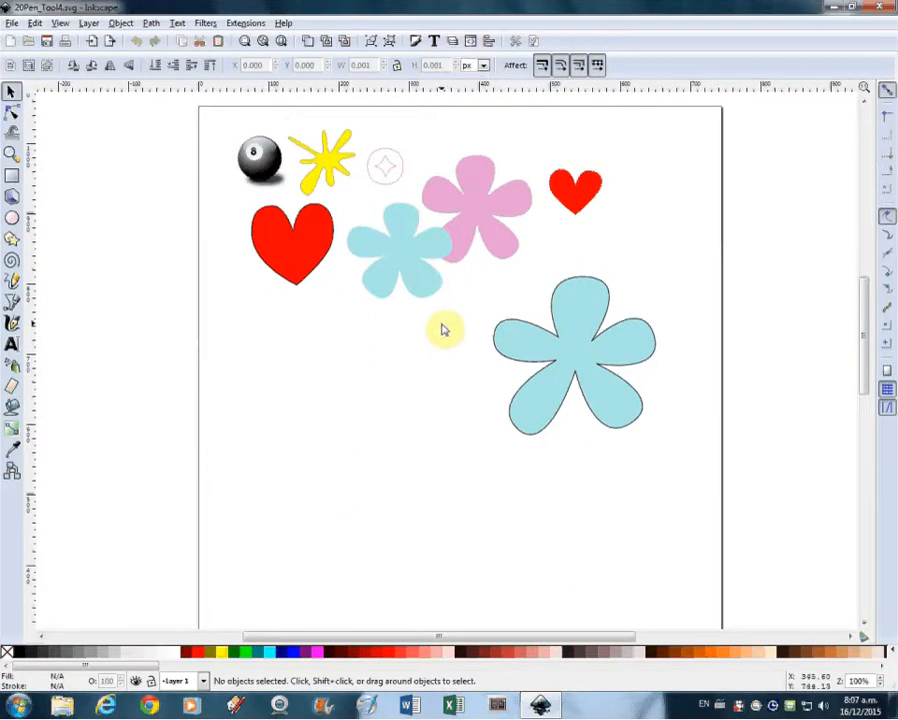
- Create a new document from the A4 template and maximize its window
{"action": "left_click", "coordinate": [12, 23]}
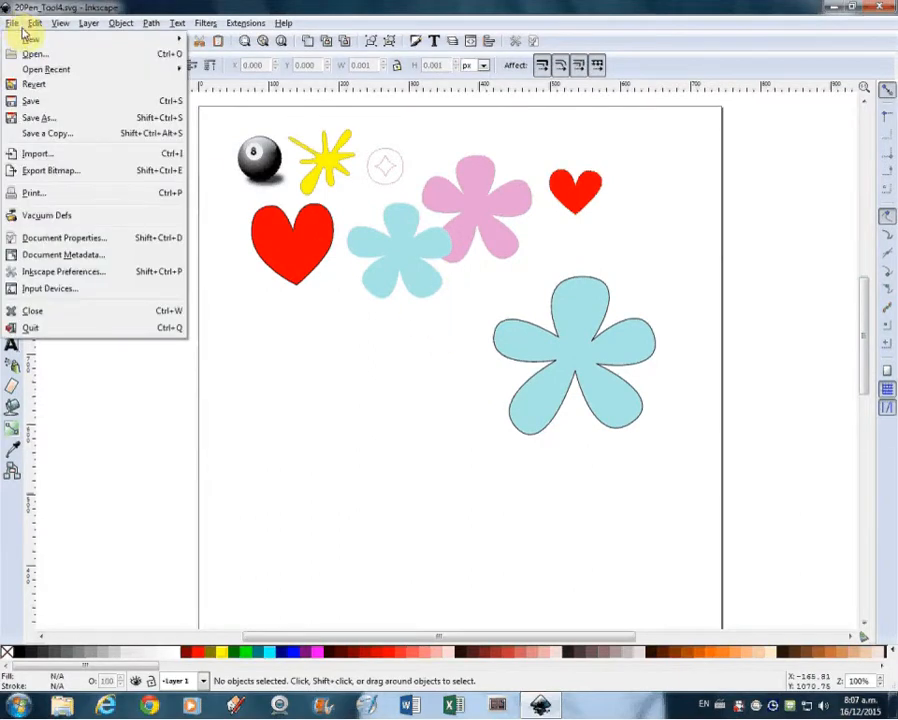
{"action": "mouse_move", "coordinate": [40, 42]}
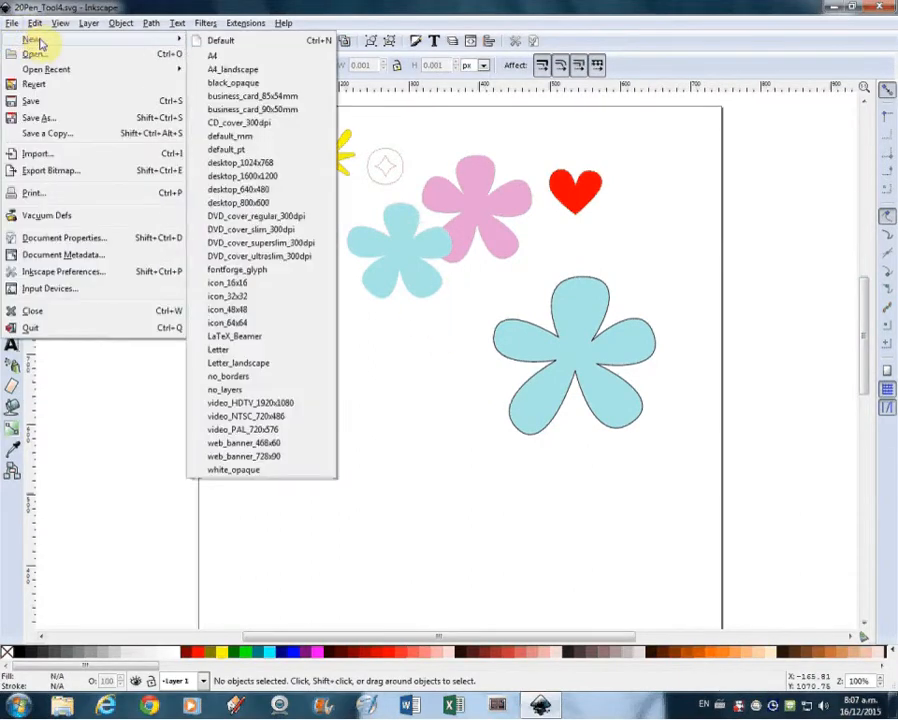
{"action": "left_click", "coordinate": [211, 56]}
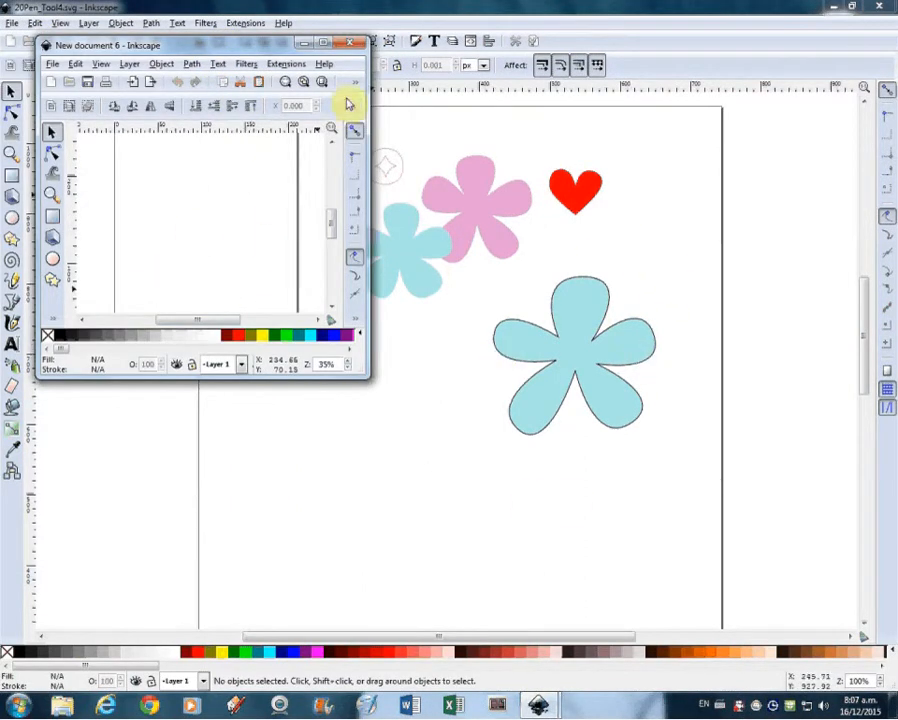
{"action": "left_click", "coordinate": [326, 47]}
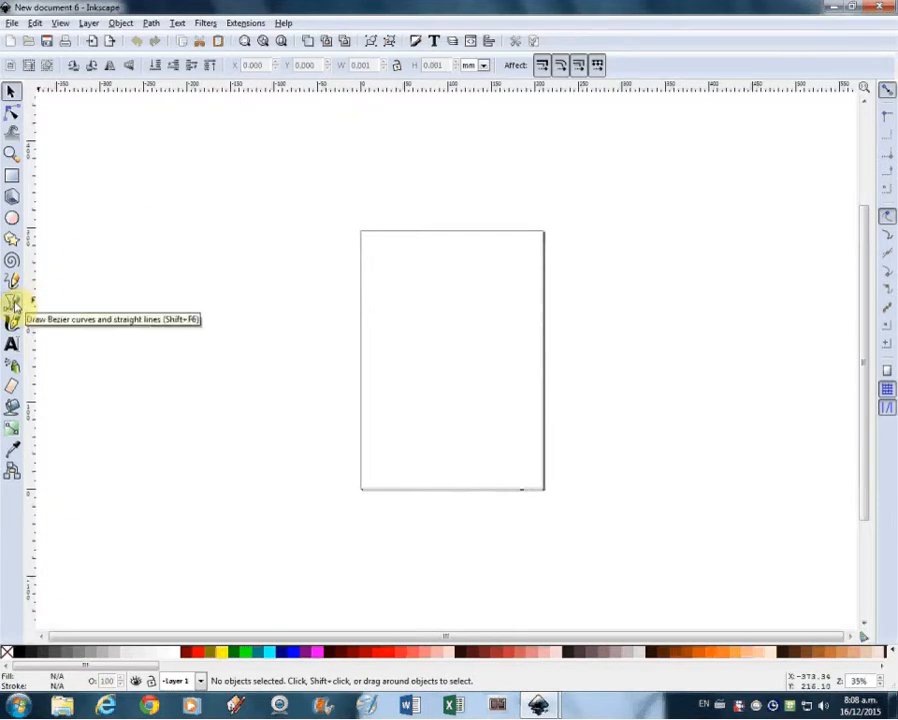
- Import Matau.jpg from the Desktop into the document as an embedded image
{"action": "left_click", "coordinate": [11, 23]}
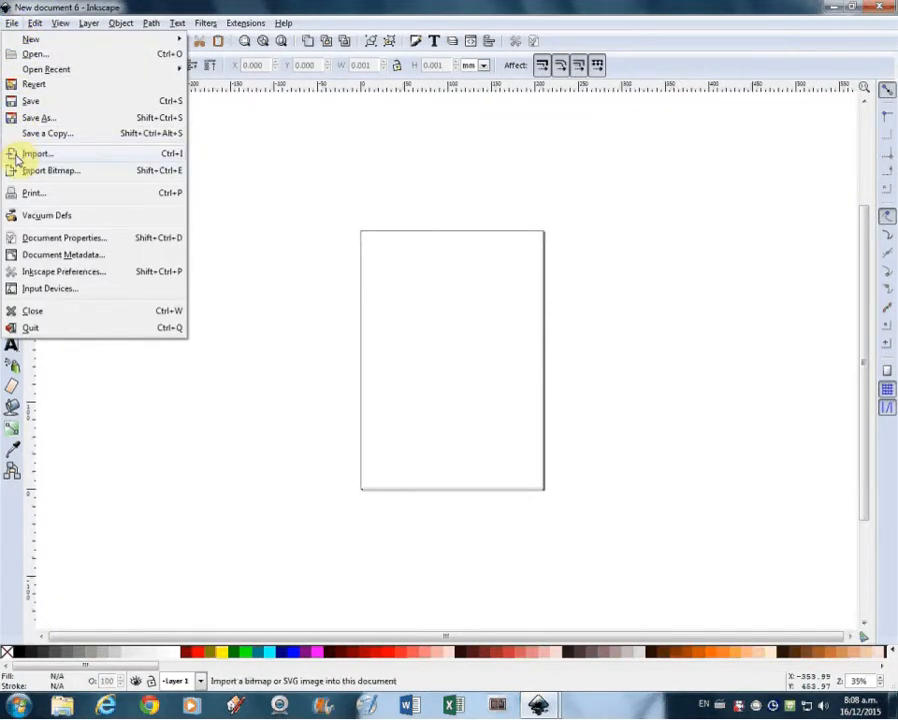
{"action": "left_click", "coordinate": [170, 157]}
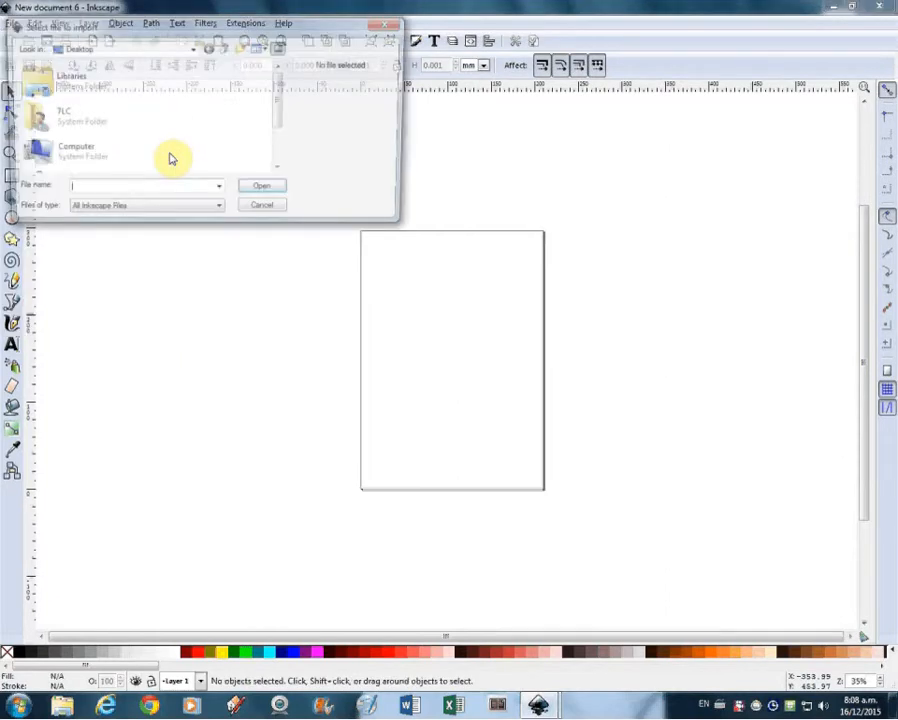
{"action": "left_click_drag", "start_coordinate": [280, 104], "coordinate": [282, 150]}
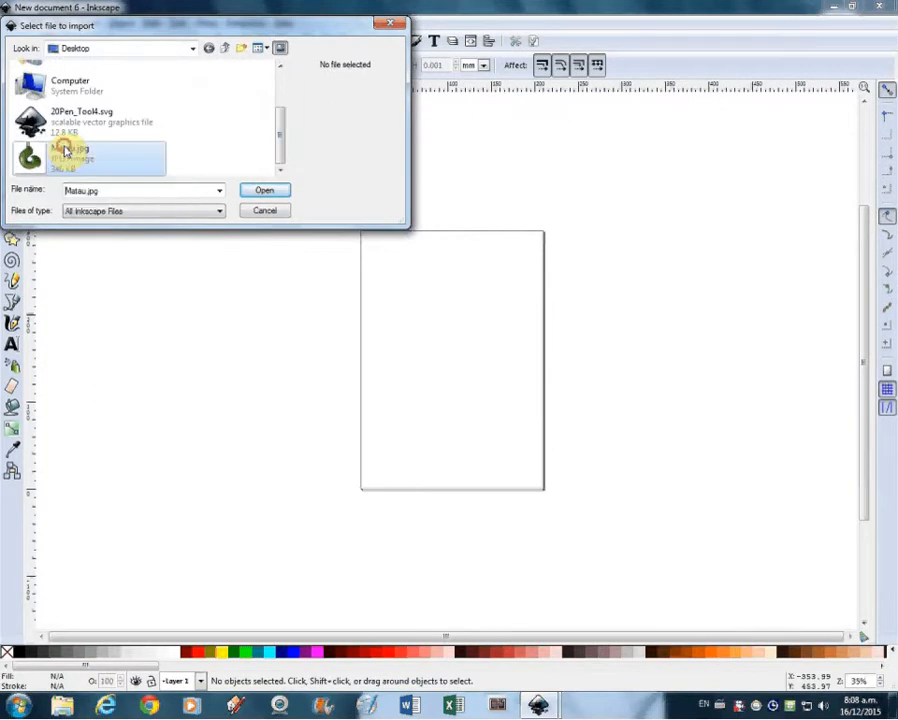
{"action": "left_click", "coordinate": [60, 152]}
{"action": "left_click", "coordinate": [270, 191]}
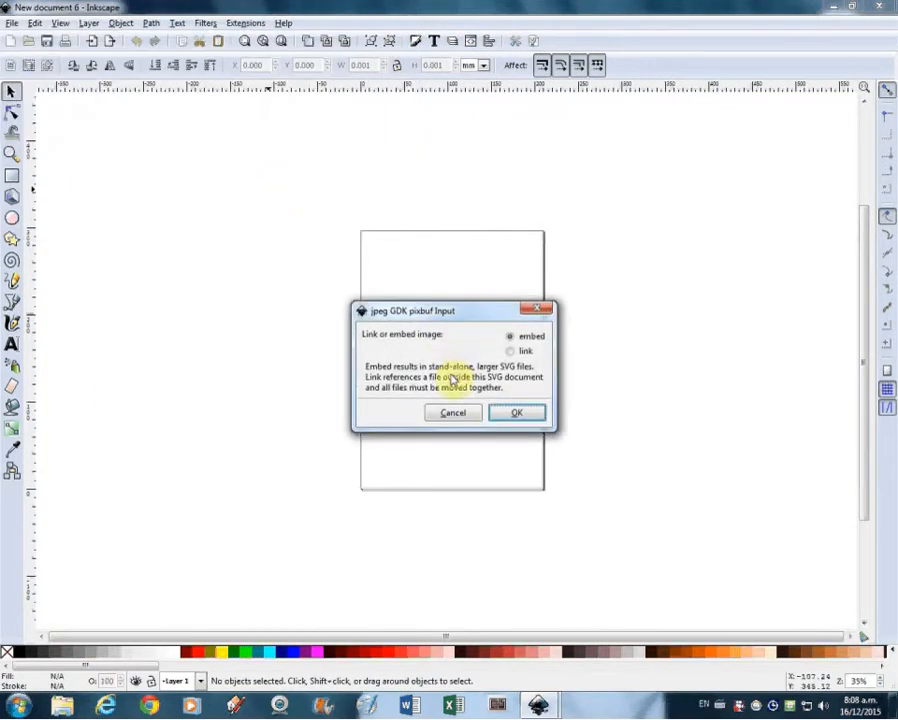
{"action": "left_click", "coordinate": [520, 414]}
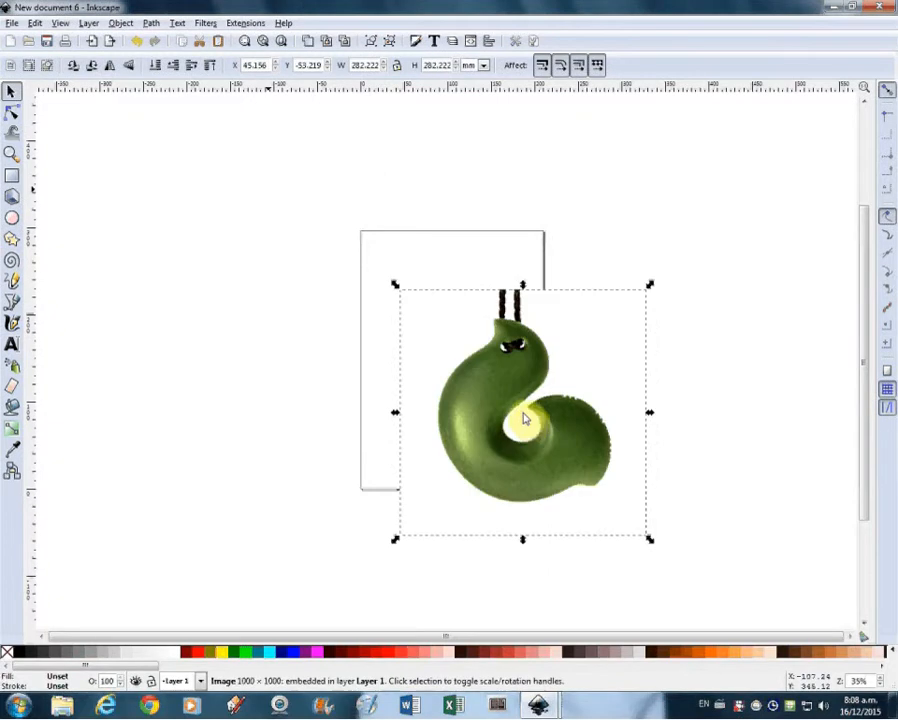
- Scale the pendant image down proportionally to about 156 mm square, position it near the middle of the page, and deselect it
{"action": "left_click_drag", "start_coordinate": [488, 421], "coordinate": [418, 365]}
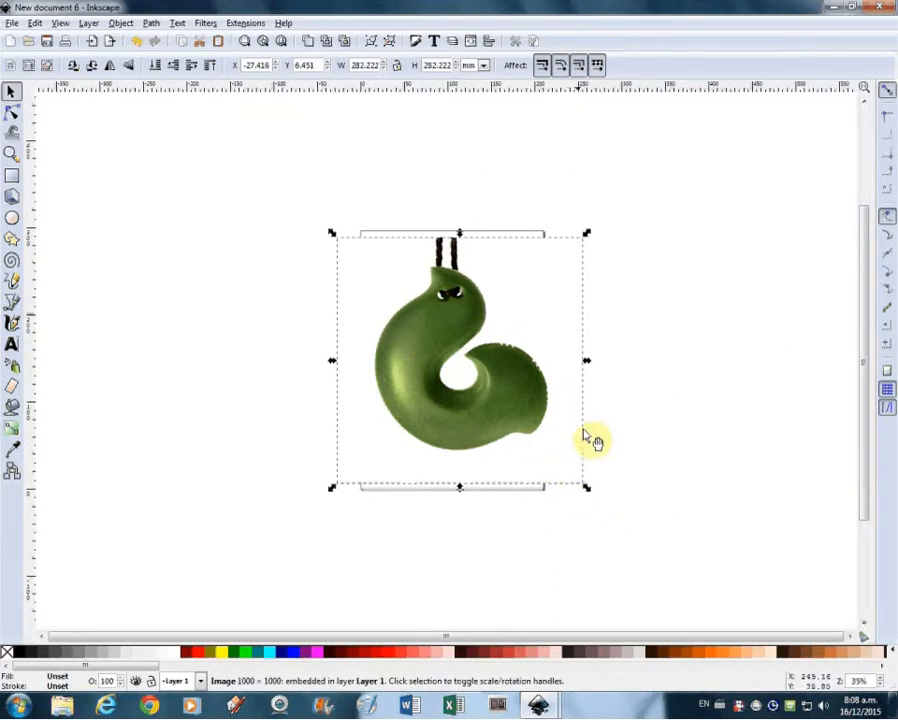
{"action": "key", "text": "ctrl"}
{"action": "left_click_drag", "start_coordinate": [587, 491], "coordinate": [477, 380]}
{"action": "left_click_drag", "start_coordinate": [405, 340], "coordinate": [452, 406]}
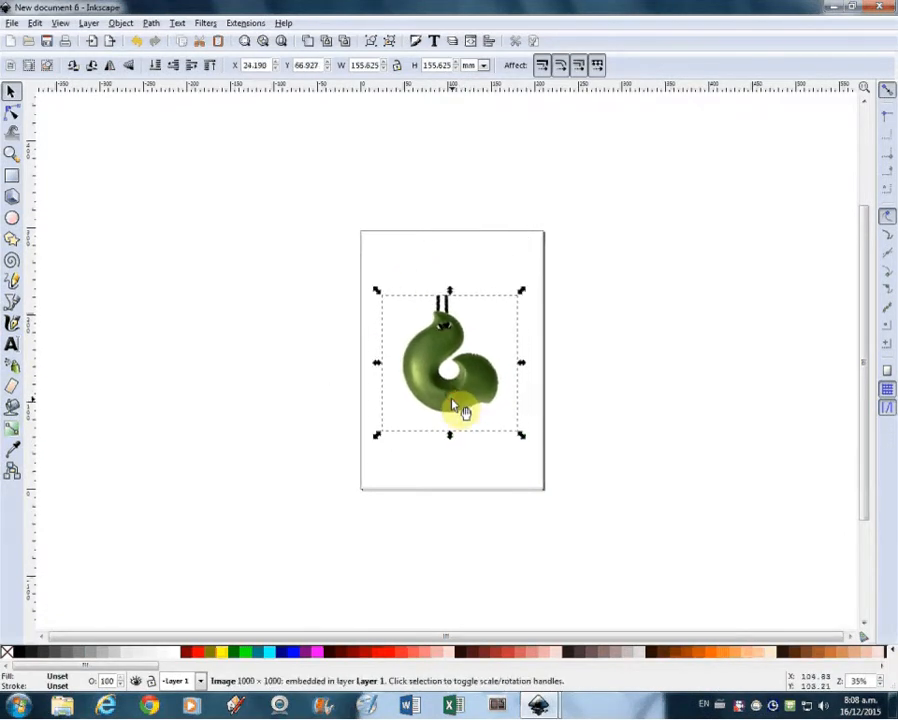
{"action": "scroll", "coordinate": [455, 406], "scroll_direction": "up", "scroll_amount": 4}
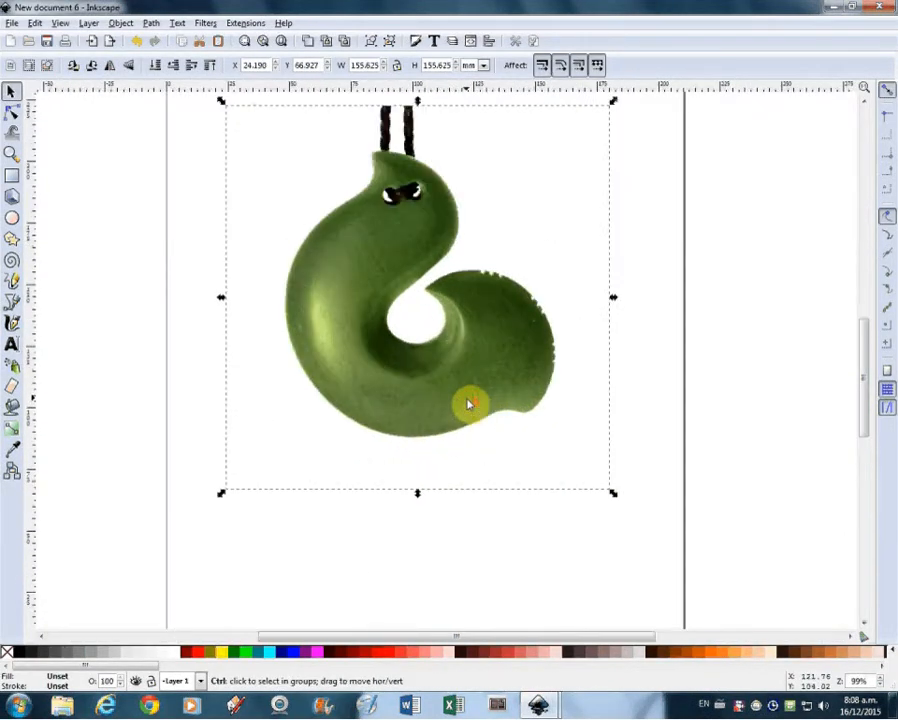
{"action": "scroll", "coordinate": [430, 400], "scroll_direction": "up", "scroll_amount": 4}
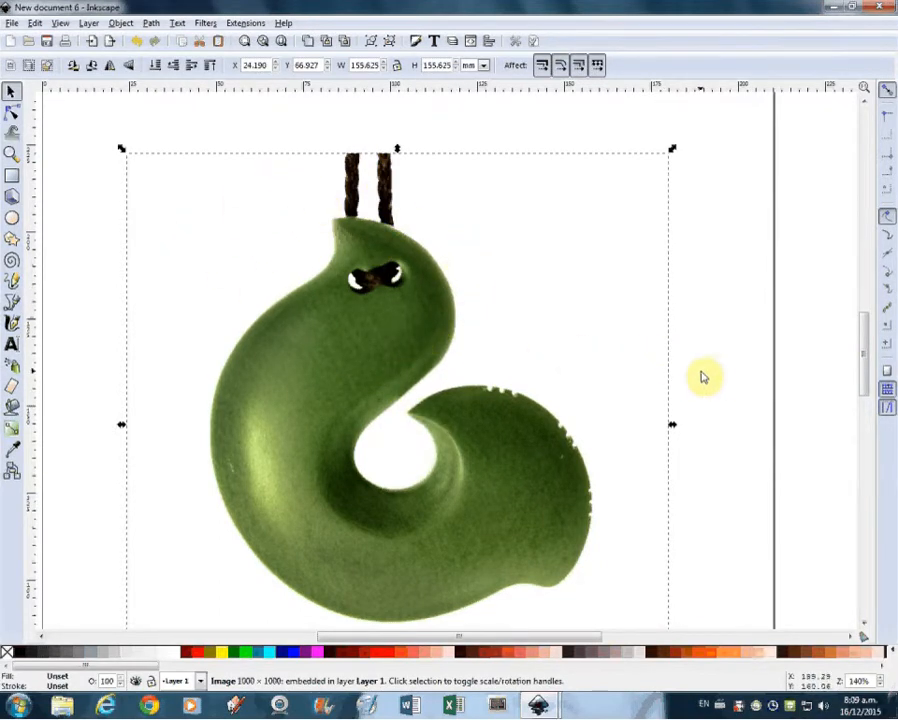
{"action": "left_click", "coordinate": [706, 376]}
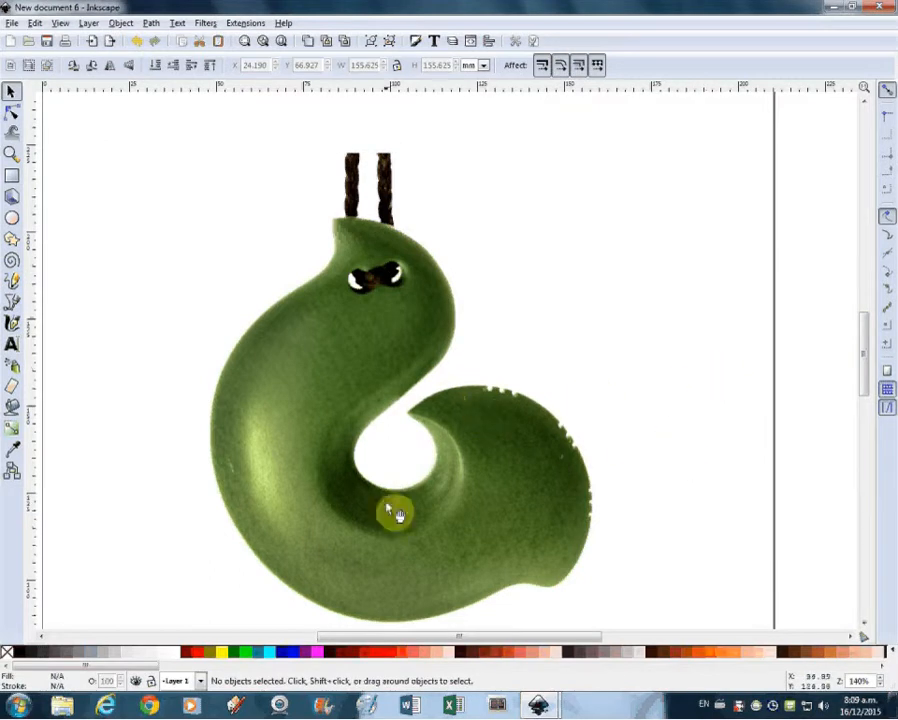
- Try moving the pendant image across the page and undo the move
{"action": "left_click_drag", "start_coordinate": [322, 420], "coordinate": [262, 371]}
{"action": "key", "text": "ctrl+z"}
{"action": "key", "text": "ctrl+z"}
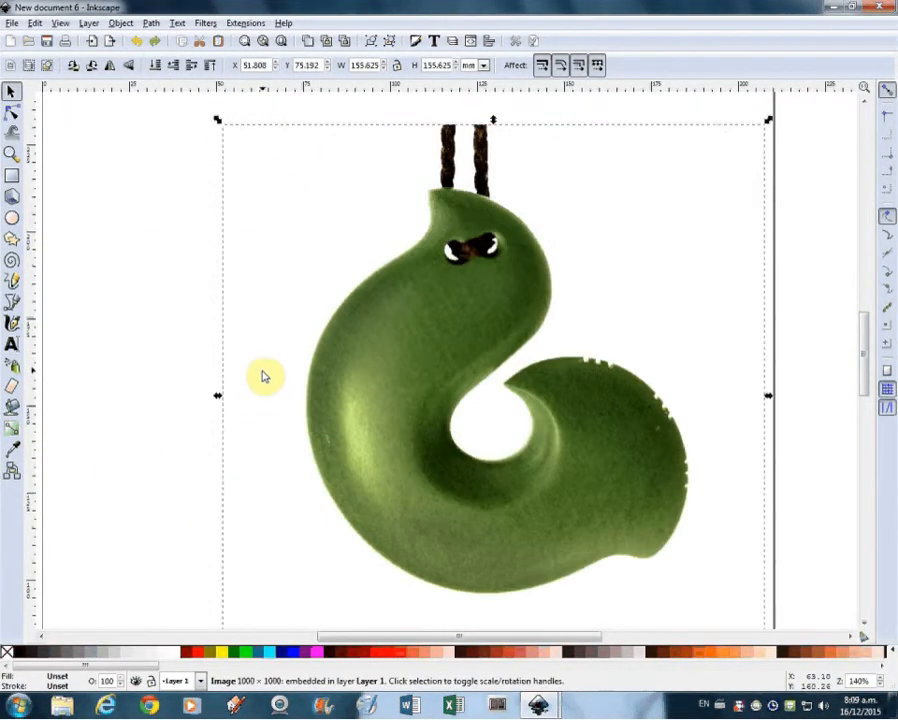
{"action": "key", "text": "ctrl+z"}
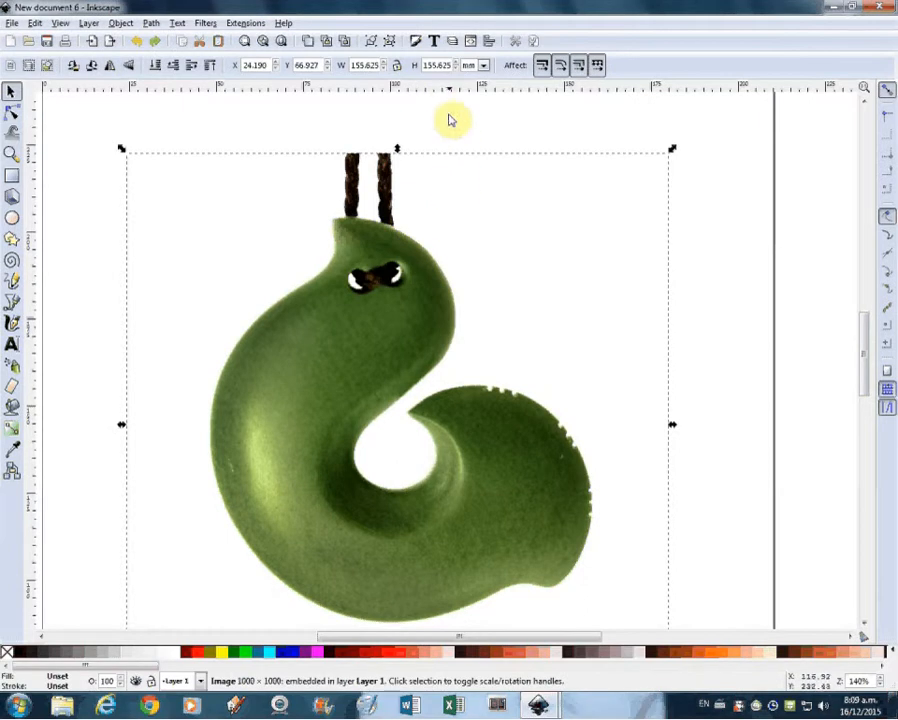
- Lock Layer 1, which holds the pendant image, and add a new layer named Layer above it
{"action": "left_click", "coordinate": [452, 41]}
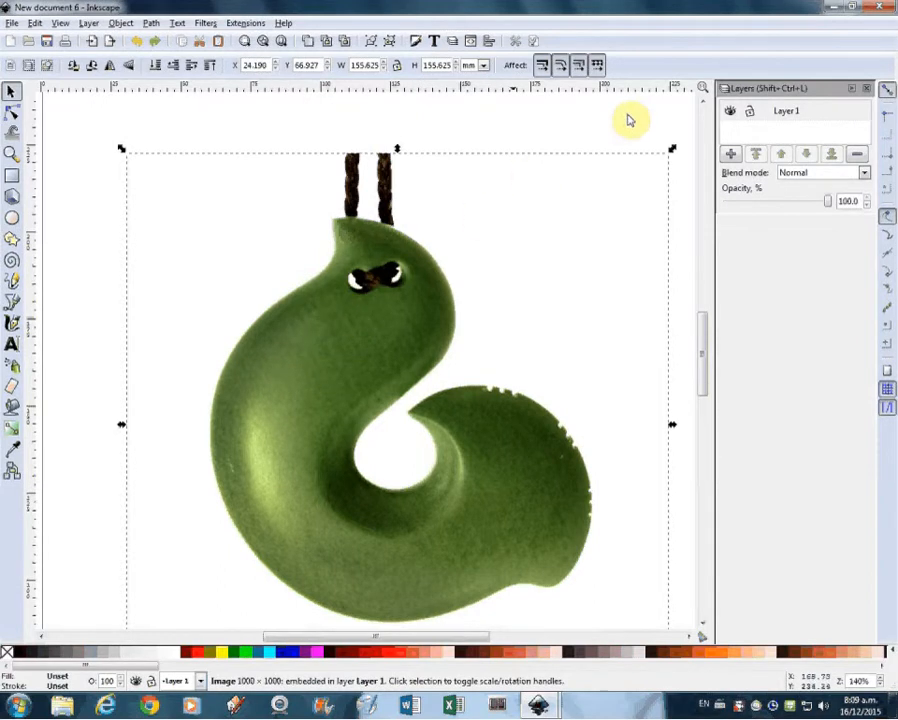
{"action": "left_click", "coordinate": [731, 113]}
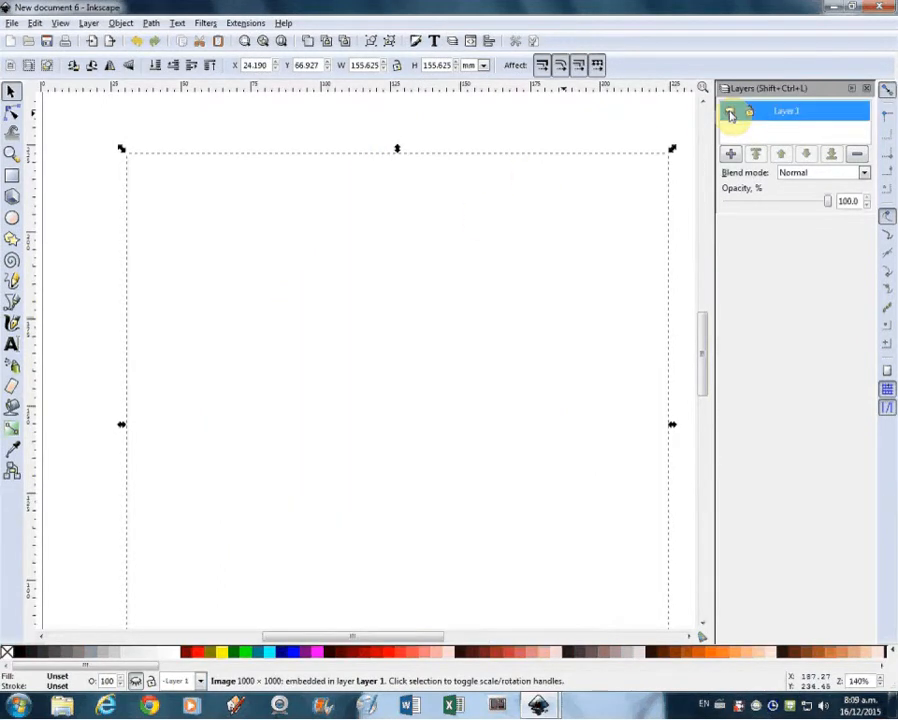
{"action": "left_click", "coordinate": [731, 113]}
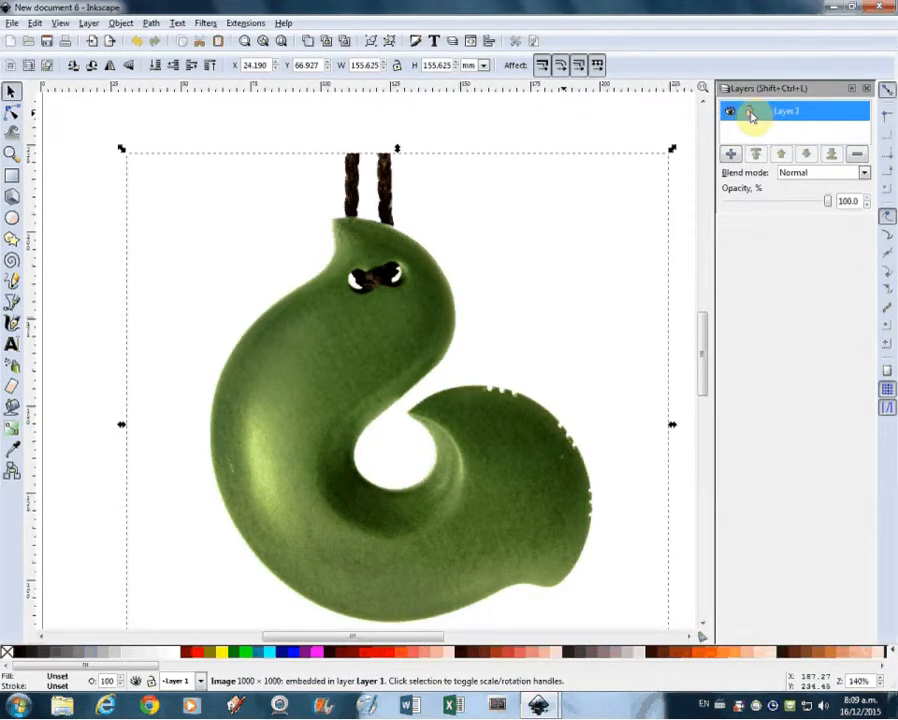
{"action": "left_click", "coordinate": [751, 113]}
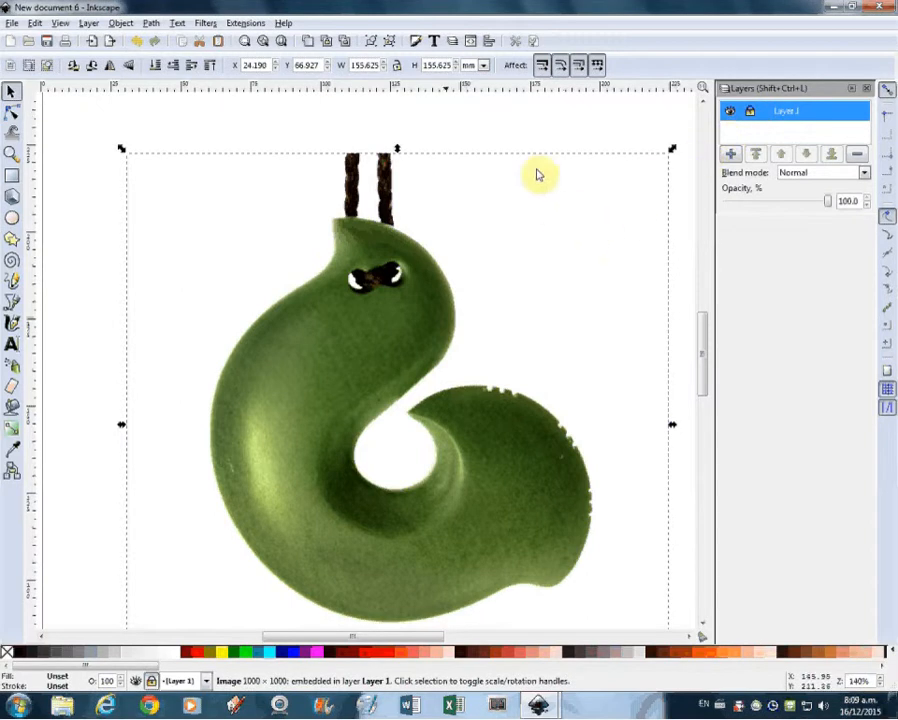
{"action": "left_click_drag", "start_coordinate": [395, 309], "coordinate": [180, 293]}
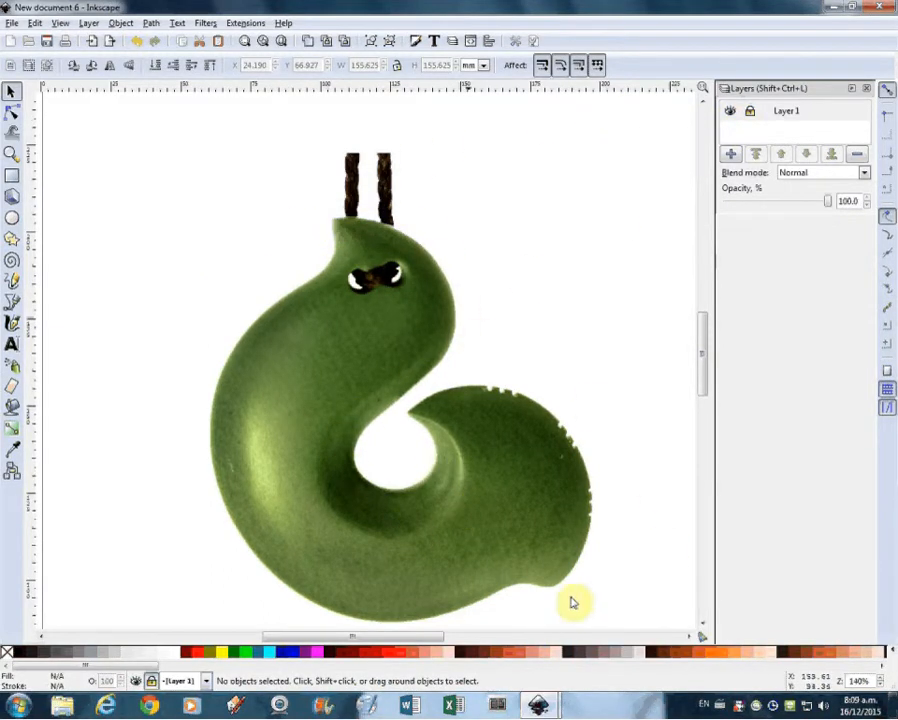
{"action": "left_click", "coordinate": [731, 156]}
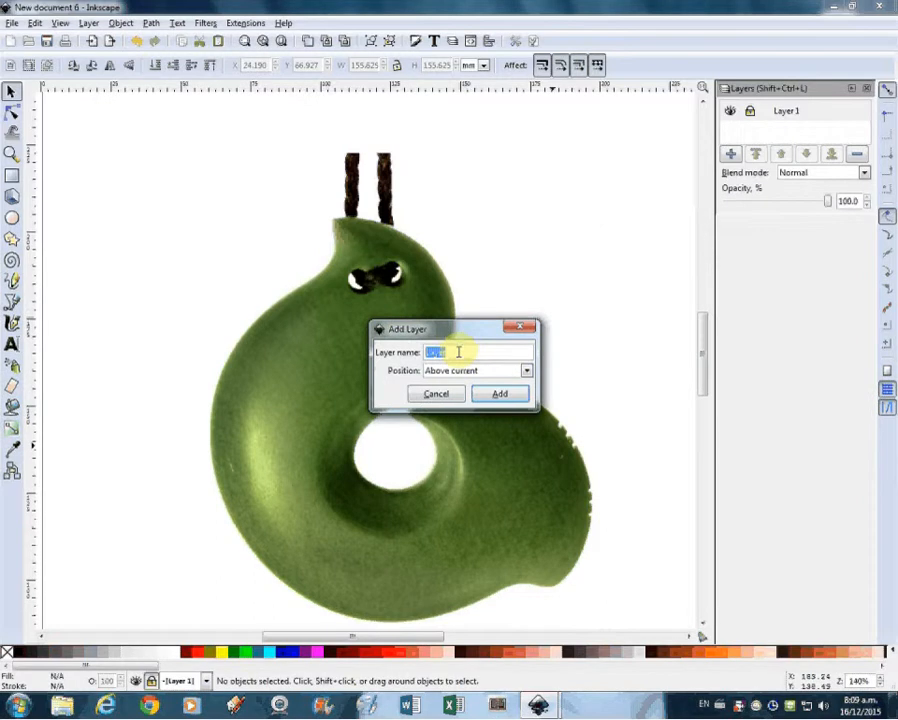
{"action": "left_click", "coordinate": [503, 394]}
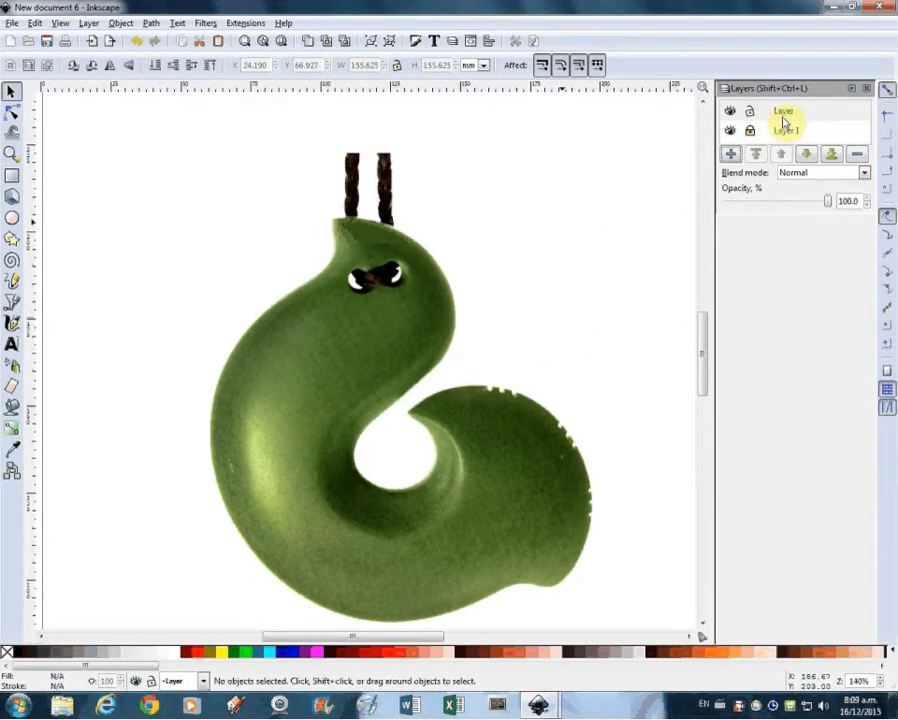
- Start a straight-segment Bezier path at the pendant's upper tip and trace its right edge and inner curve to the hook's point
{"action": "scroll", "coordinate": [422, 262], "scroll_direction": "down", "scroll_amount": 1}
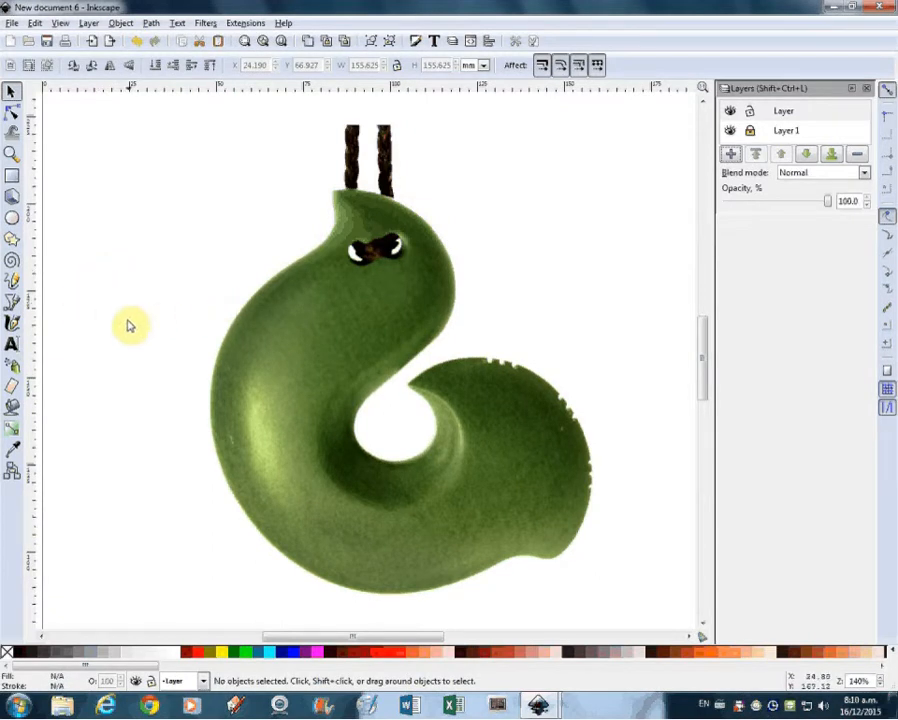
{"action": "left_click", "coordinate": [14, 304]}
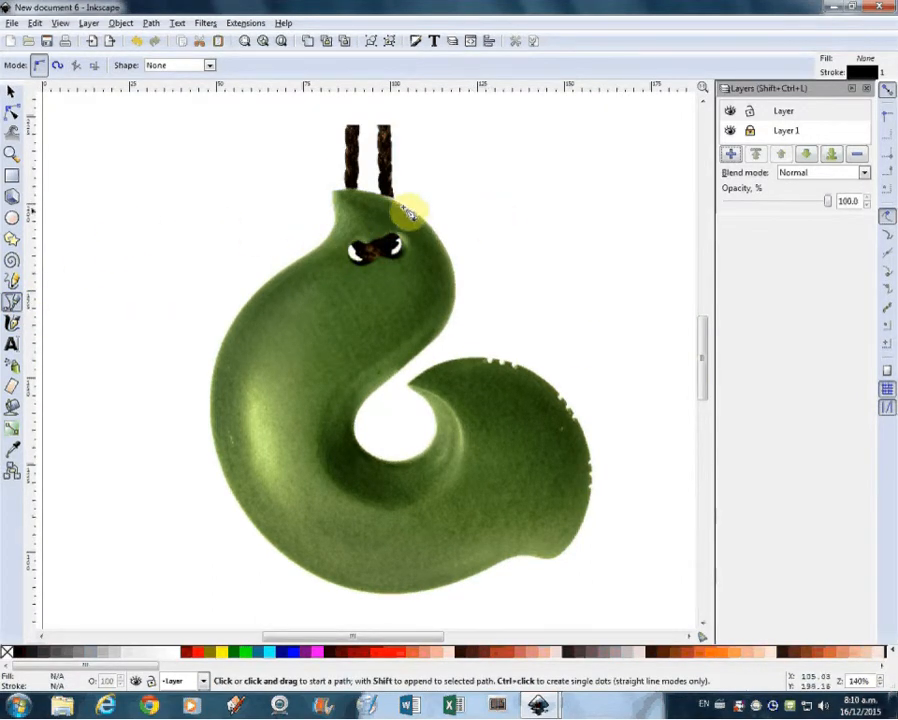
{"action": "left_click", "coordinate": [335, 192]}
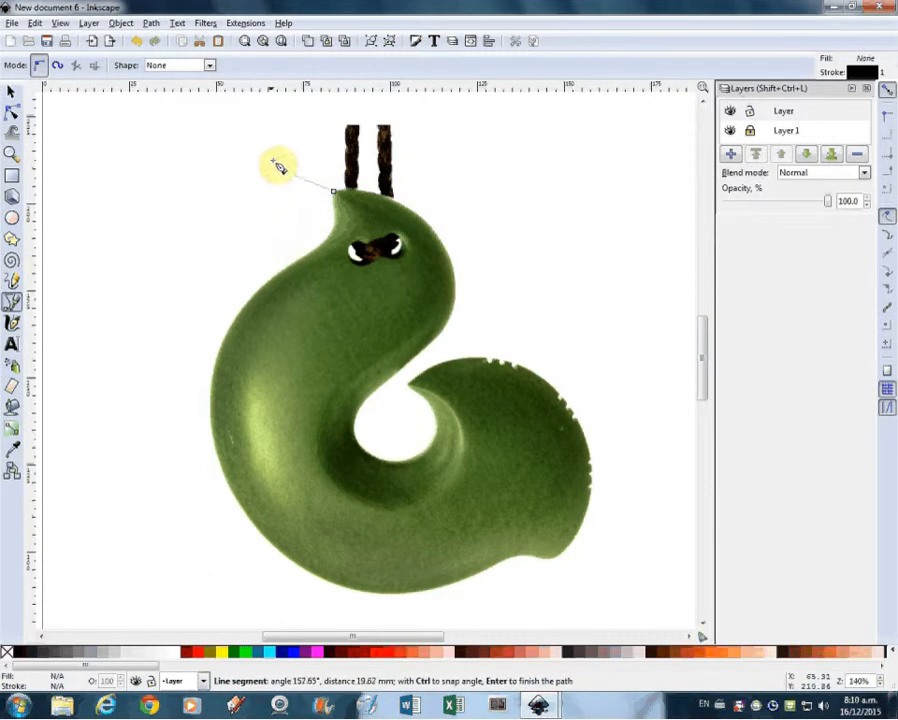
{"action": "left_click", "coordinate": [438, 237]}
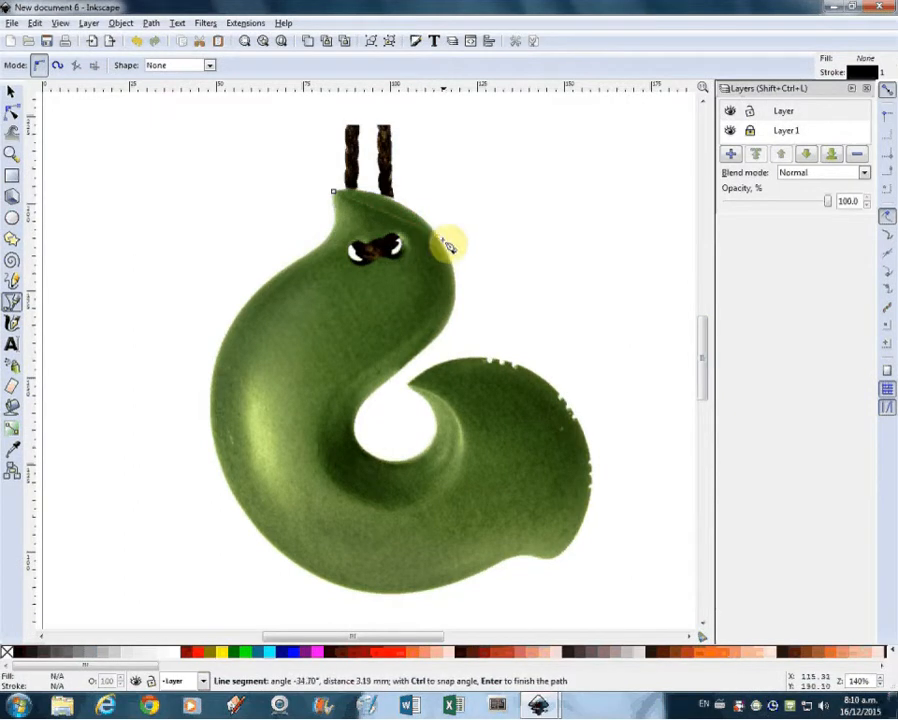
{"action": "left_click", "coordinate": [447, 342]}
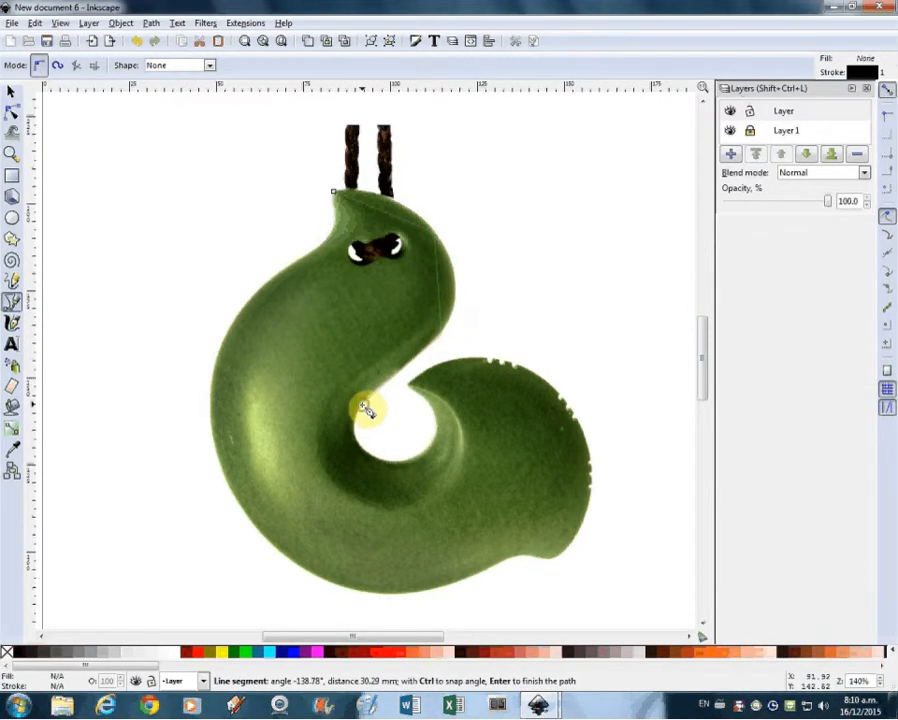
{"action": "left_click", "coordinate": [365, 409]}
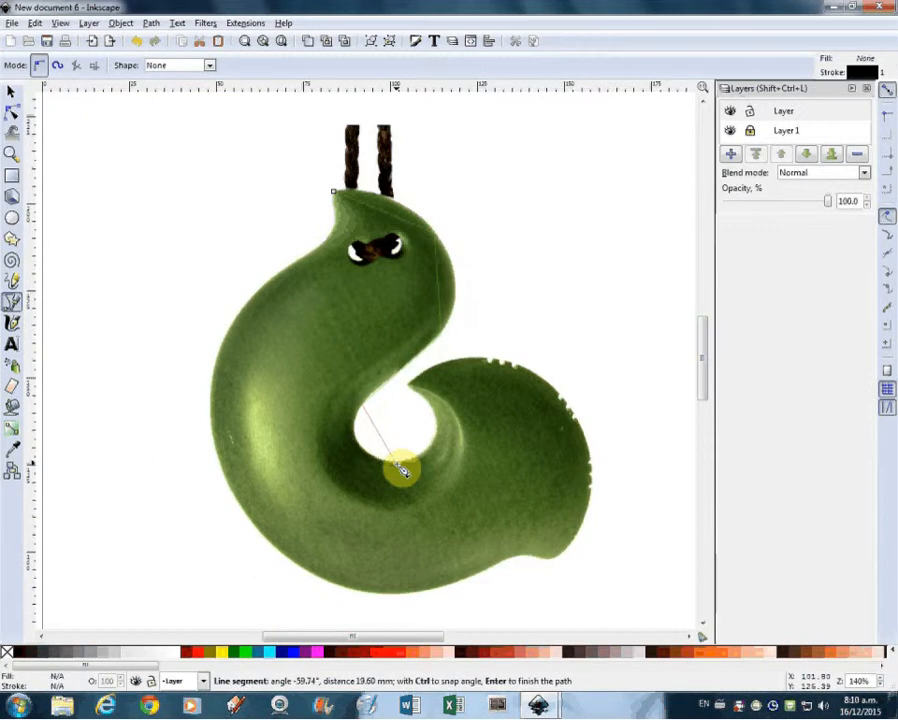
{"action": "left_click", "coordinate": [396, 462]}
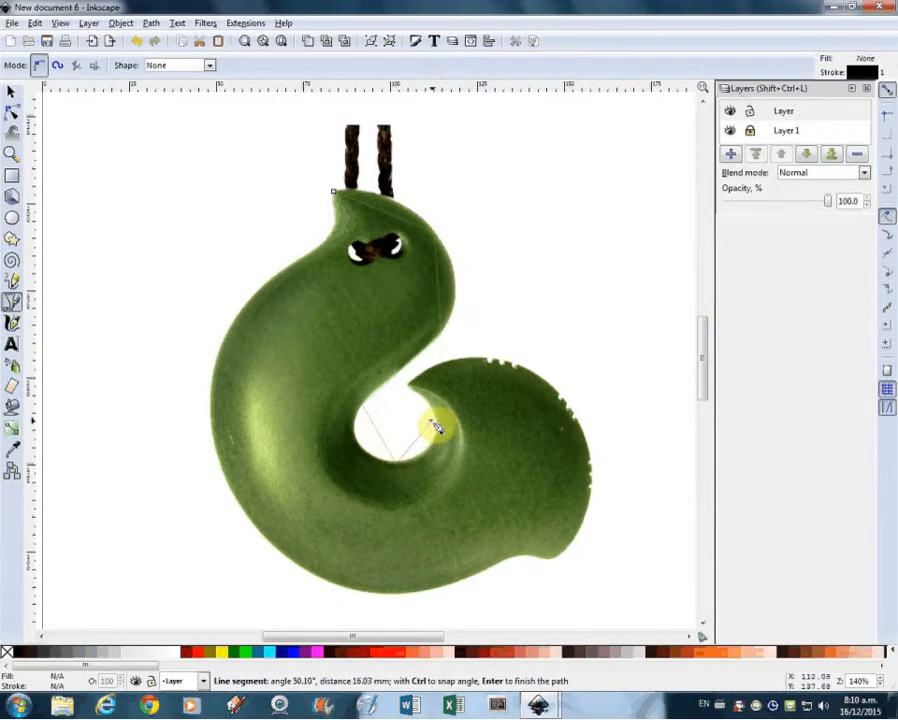
{"action": "left_click", "coordinate": [438, 427]}
{"action": "left_click", "coordinate": [412, 393]}
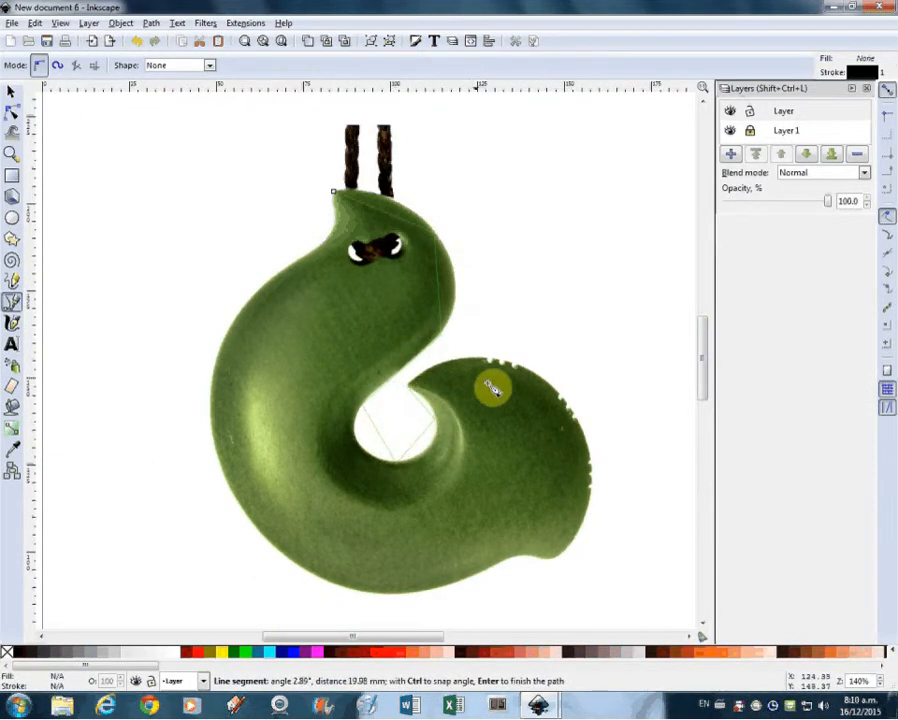
- Continue the straight-segment path from the hook's point down its outer right edge and around the lower-right corner
{"action": "left_click", "coordinate": [569, 408]}
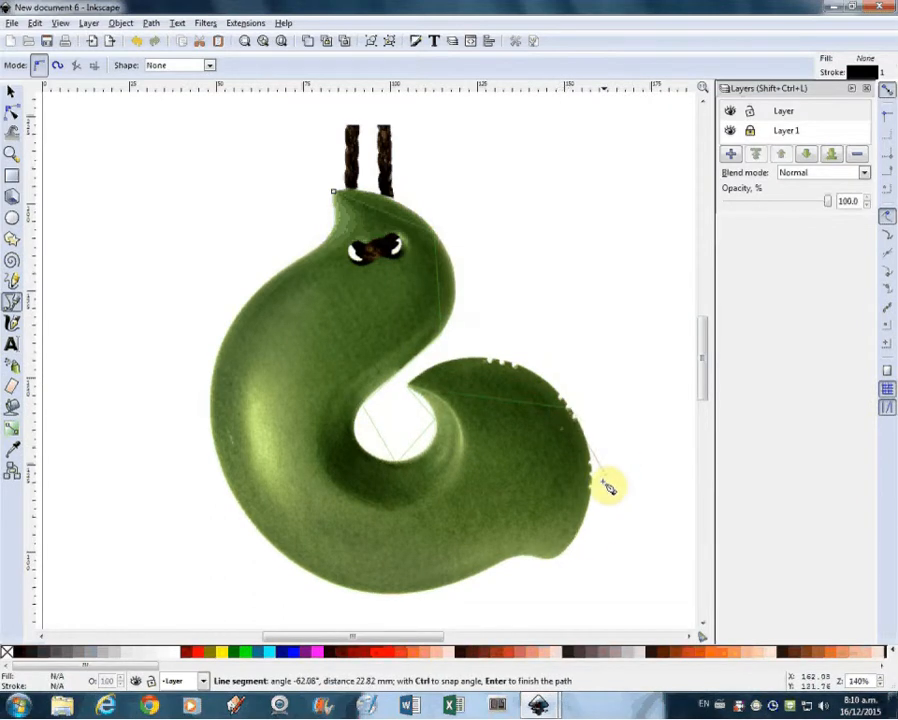
{"action": "left_click", "coordinate": [575, 555]}
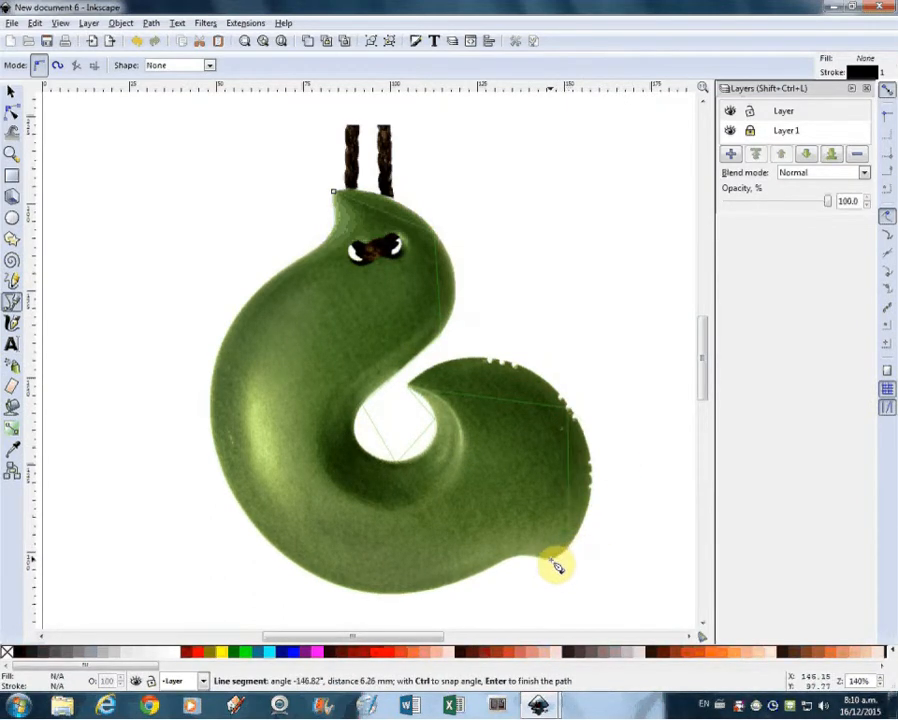
{"action": "left_click", "coordinate": [552, 564]}
{"action": "left_click", "coordinate": [535, 560]}
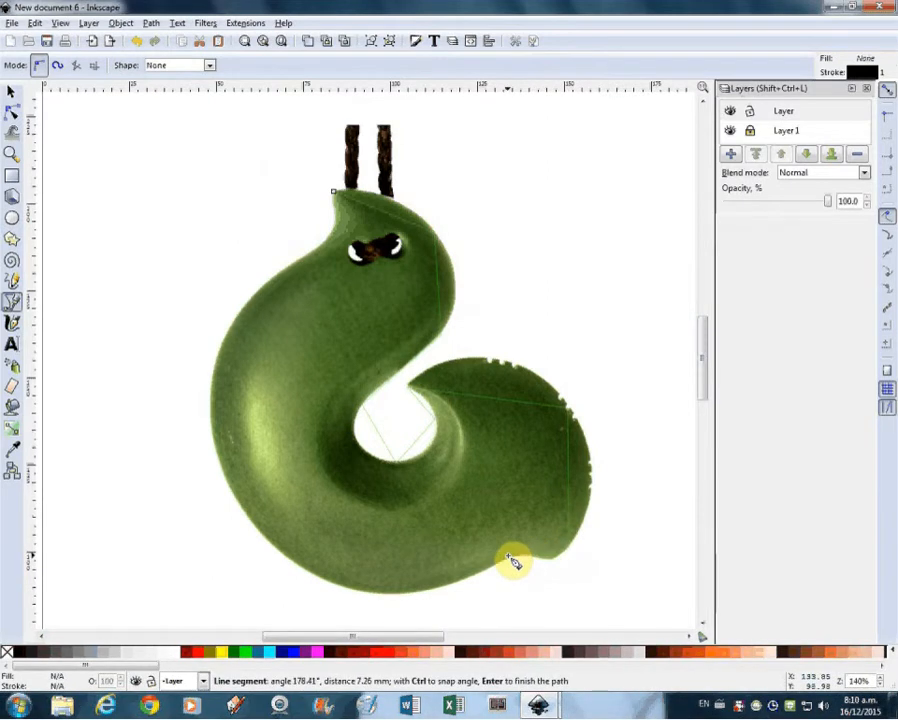
{"action": "left_click", "coordinate": [505, 563]}
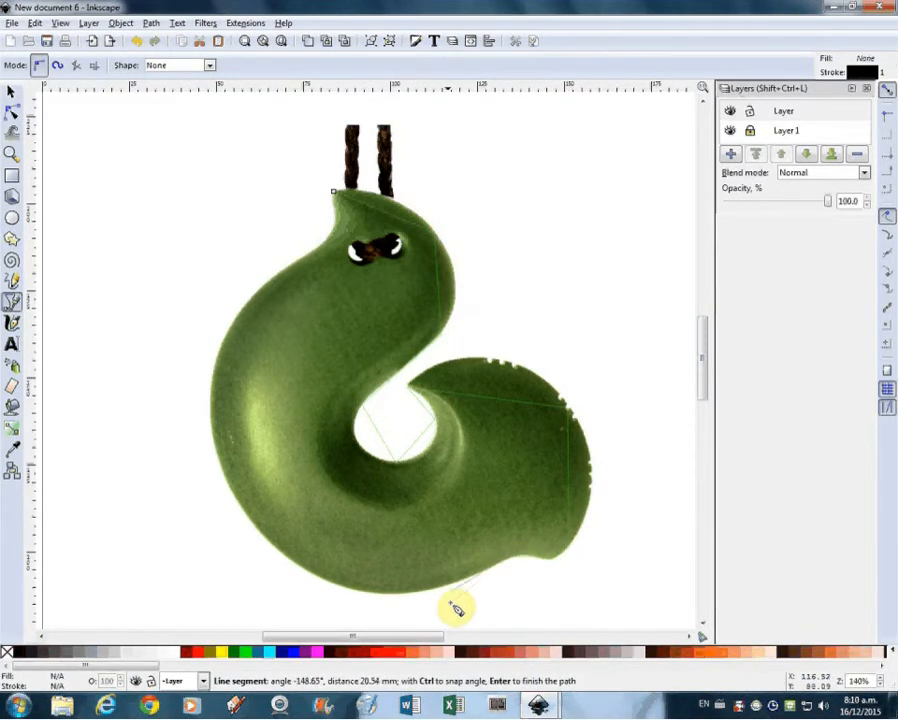
- Extend the path along the pendant's bottom and left edges, removing one stray point, and close it at the upper tip
{"action": "left_click", "coordinate": [453, 614]}
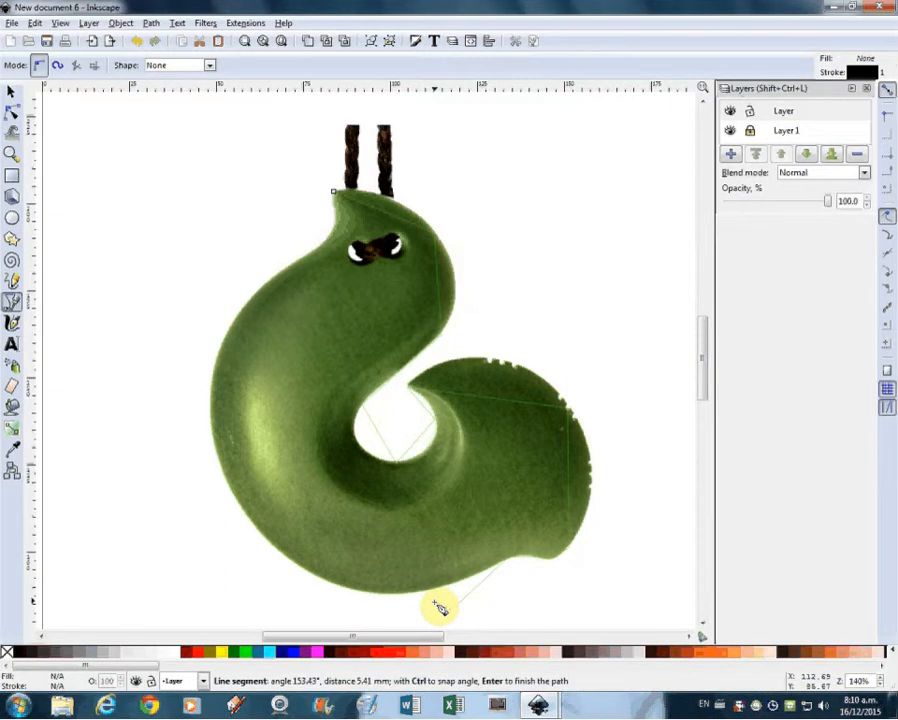
{"action": "key", "text": "BackSpace"}
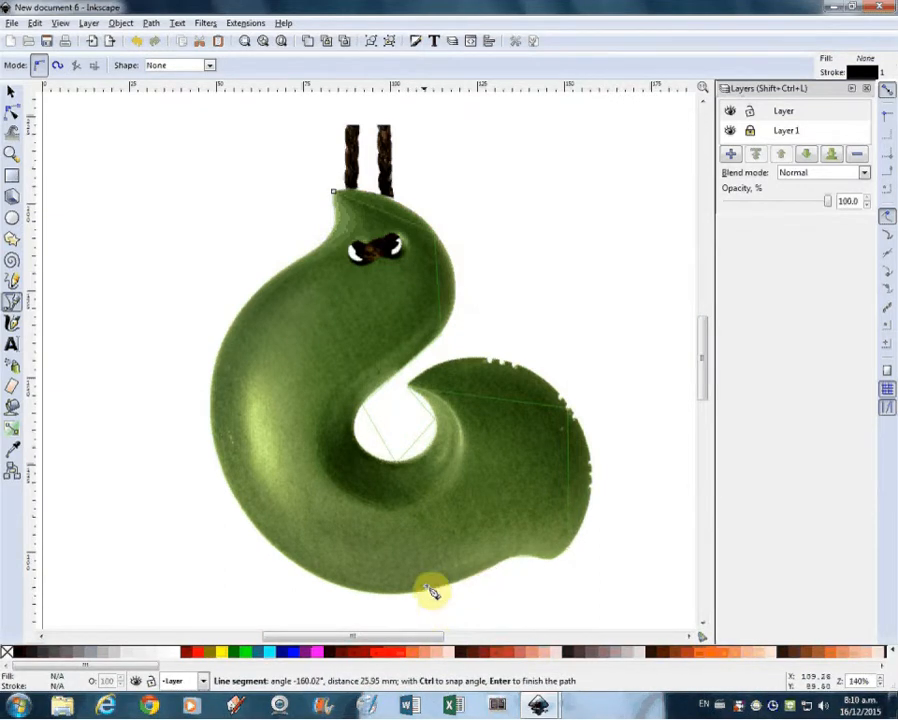
{"action": "left_click", "coordinate": [370, 598]}
{"action": "left_click", "coordinate": [217, 452]}
{"action": "left_click", "coordinate": [298, 266]}
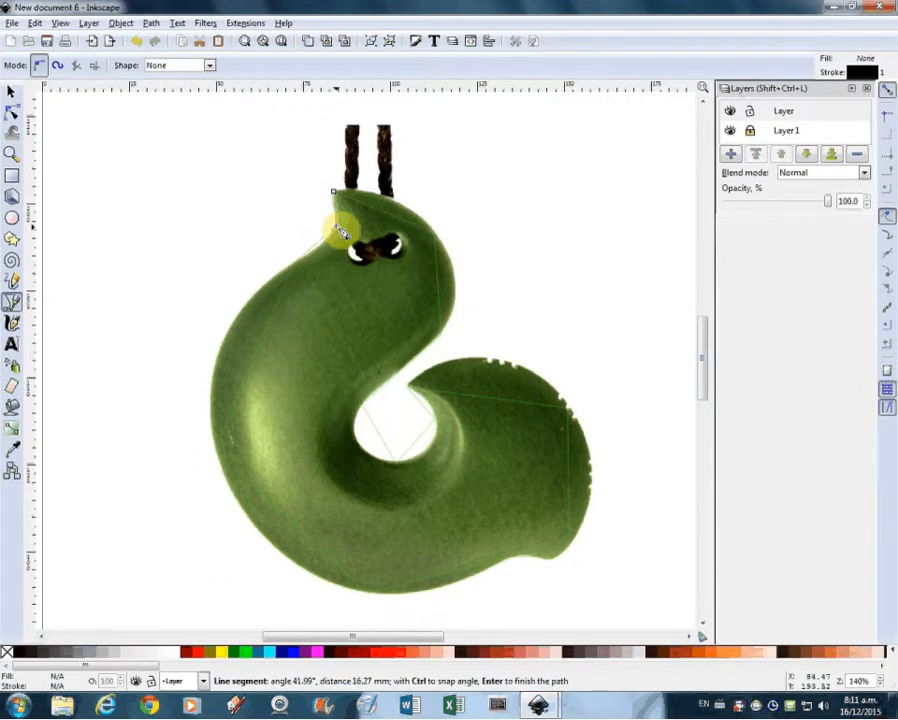
{"action": "left_click", "coordinate": [341, 232]}
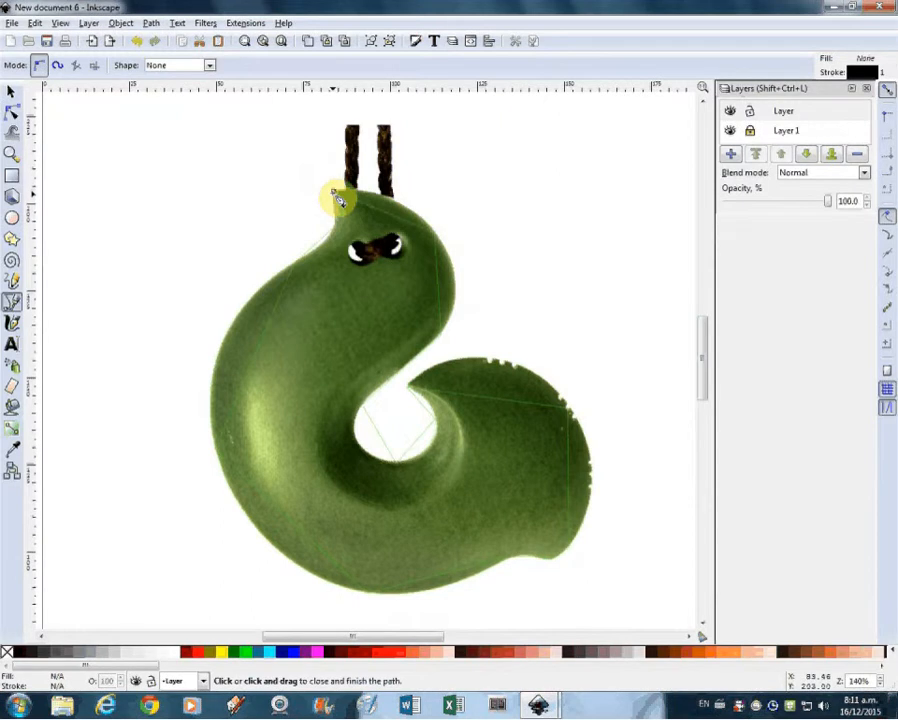
{"action": "left_click", "coordinate": [339, 199]}
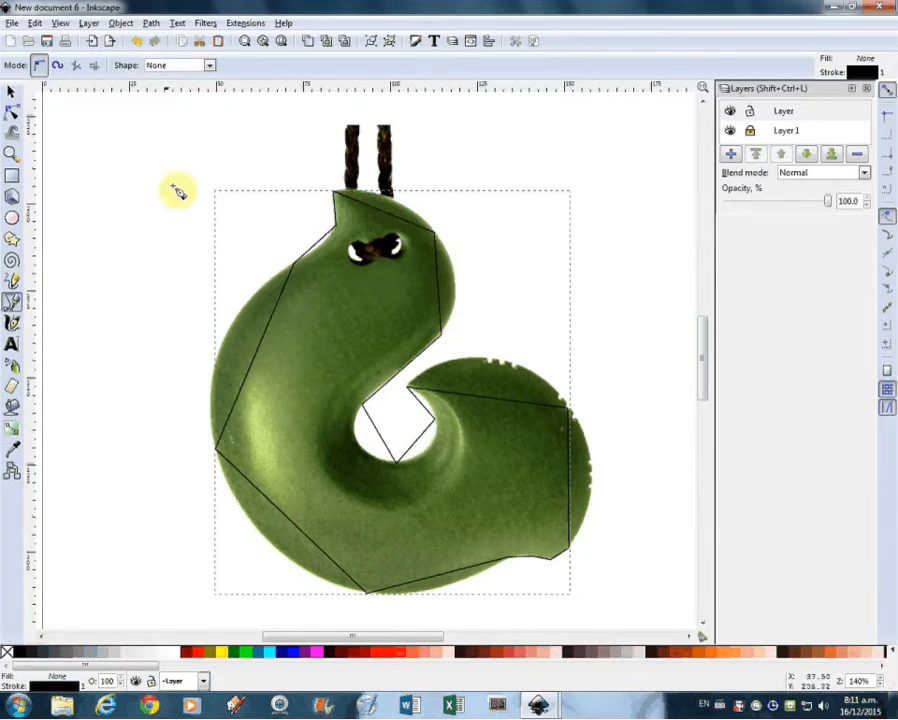
- Make the path's upper-right node smooth and adjust both its handles to follow the pendant's rounded head
{"action": "left_click", "coordinate": [12, 115]}
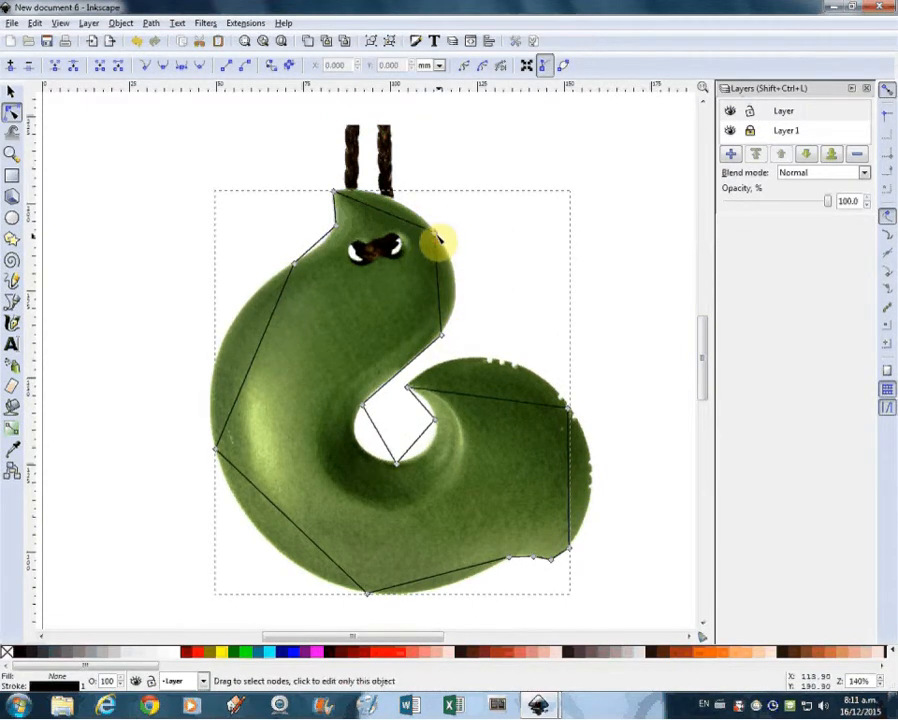
{"action": "left_click", "coordinate": [439, 237]}
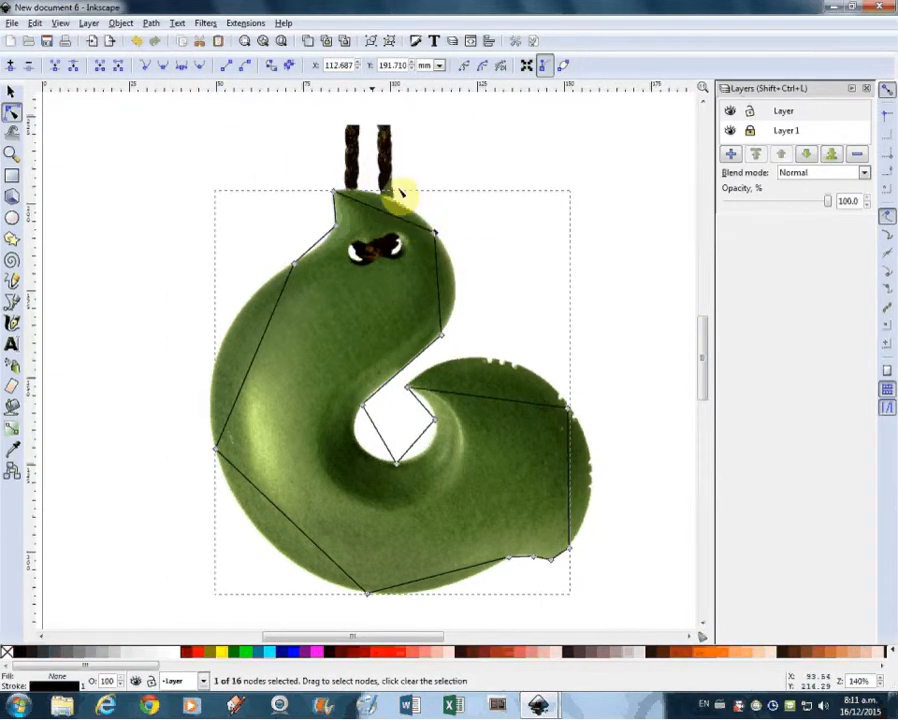
{"action": "left_click", "coordinate": [165, 73]}
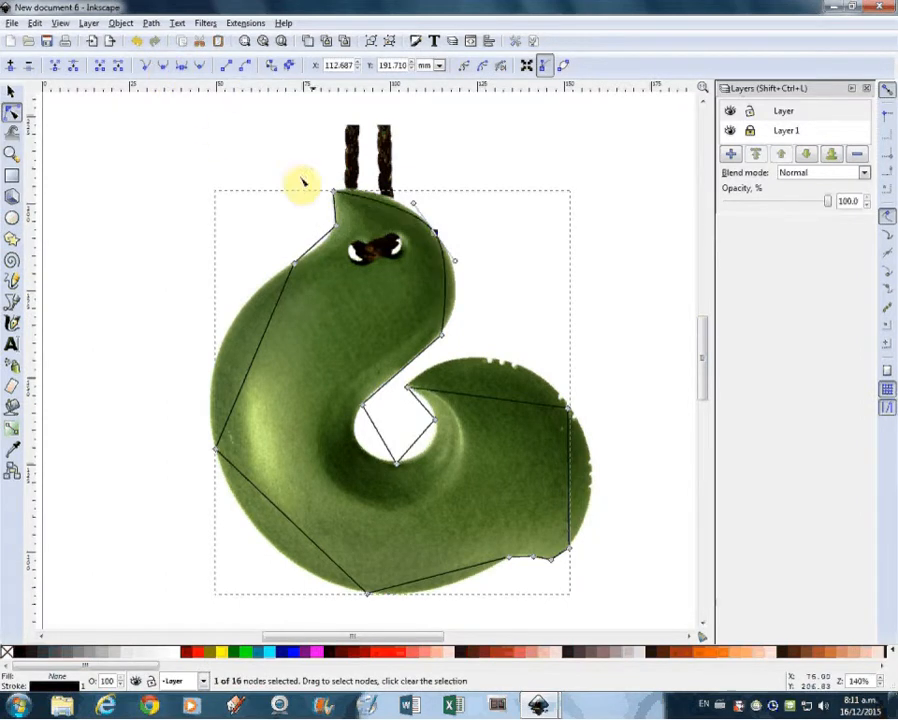
{"action": "left_click_drag", "start_coordinate": [462, 260], "coordinate": [479, 290]}
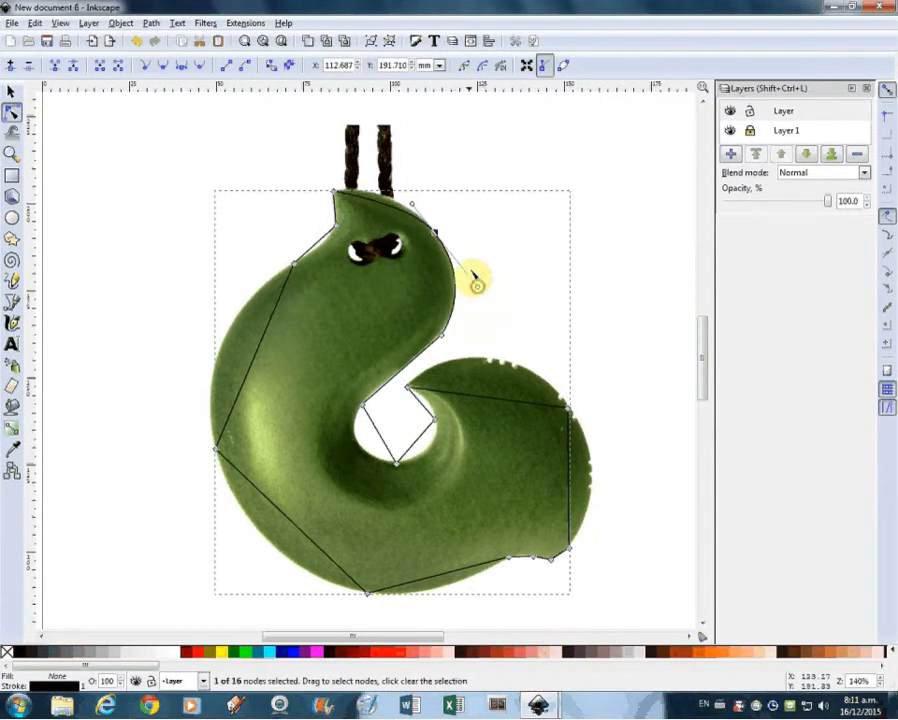
{"action": "left_click_drag", "start_coordinate": [412, 207], "coordinate": [403, 185]}
{"action": "left_click_drag", "start_coordinate": [472, 291], "coordinate": [475, 294]}
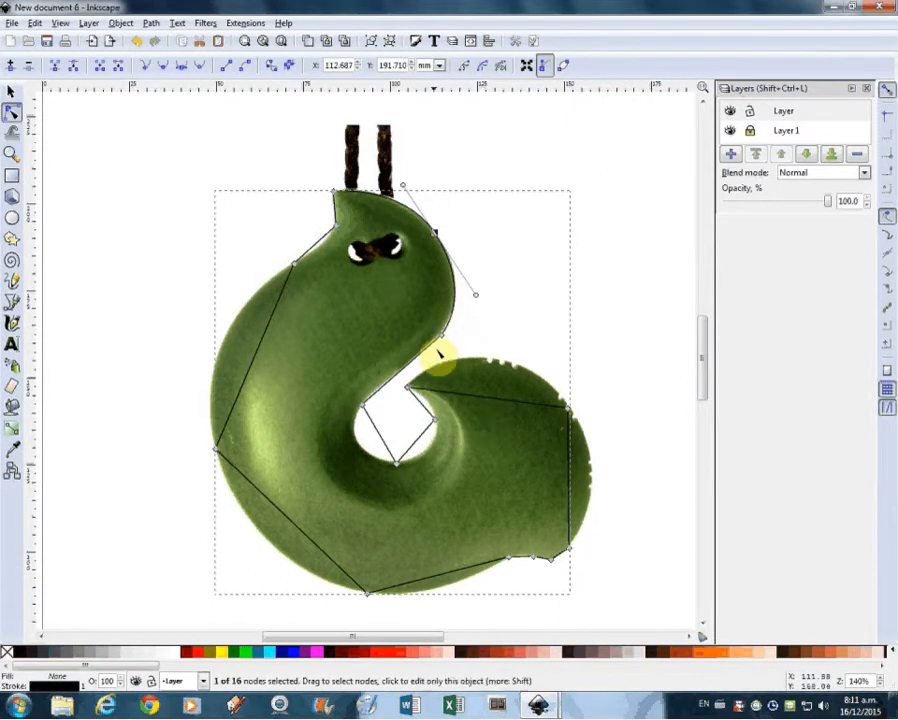
- Smooth the node at the base of the head and adjust its position and handles to match the neck's curve
{"action": "left_click", "coordinate": [445, 341]}
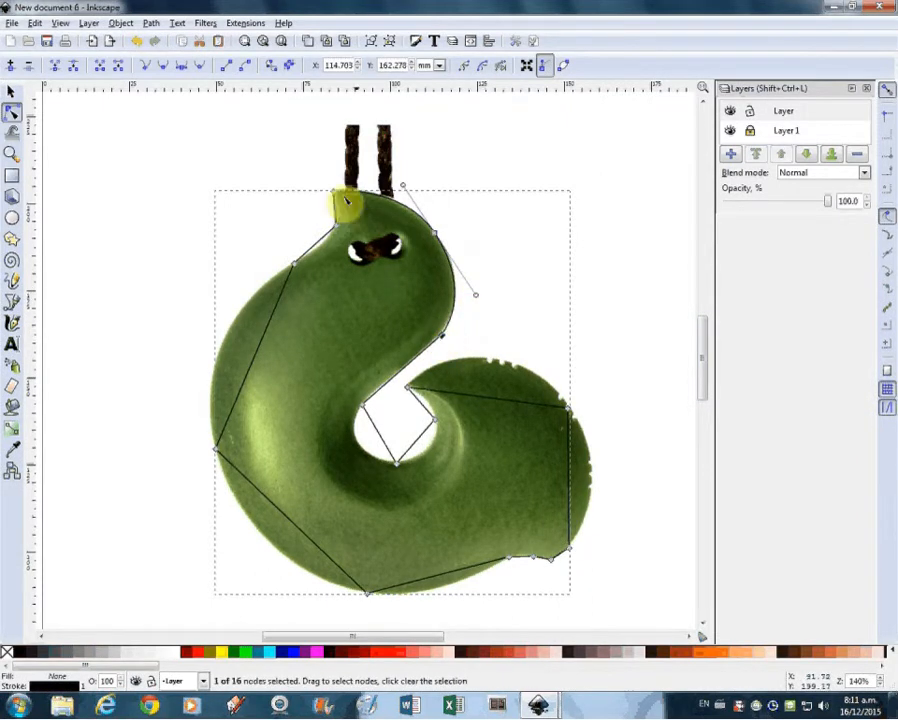
{"action": "left_click", "coordinate": [164, 70]}
{"action": "left_click_drag", "start_coordinate": [430, 372], "coordinate": [420, 365]}
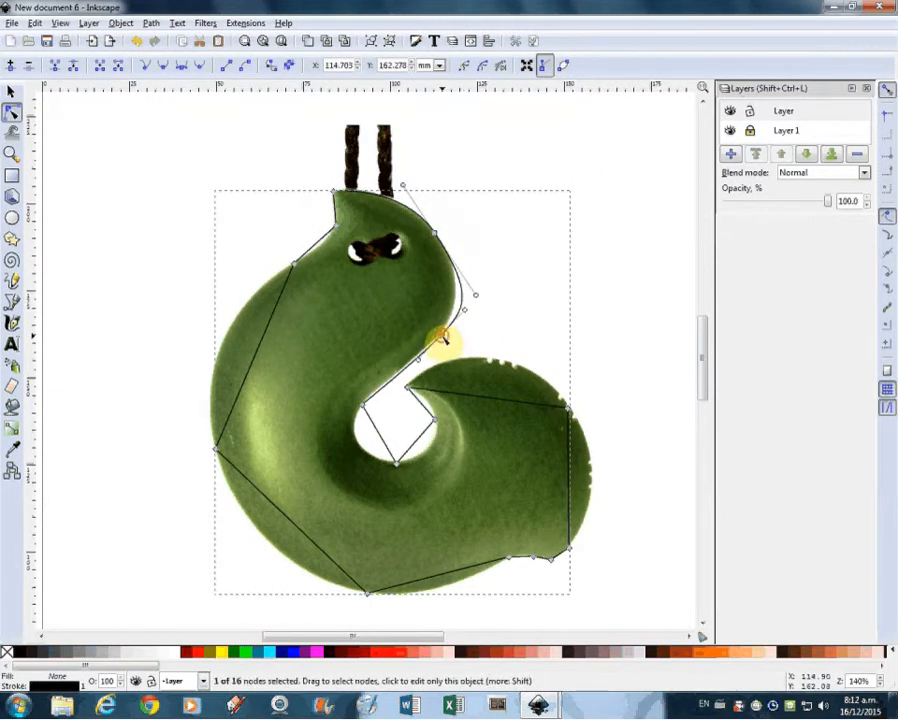
{"action": "left_click_drag", "start_coordinate": [466, 315], "coordinate": [461, 320]}
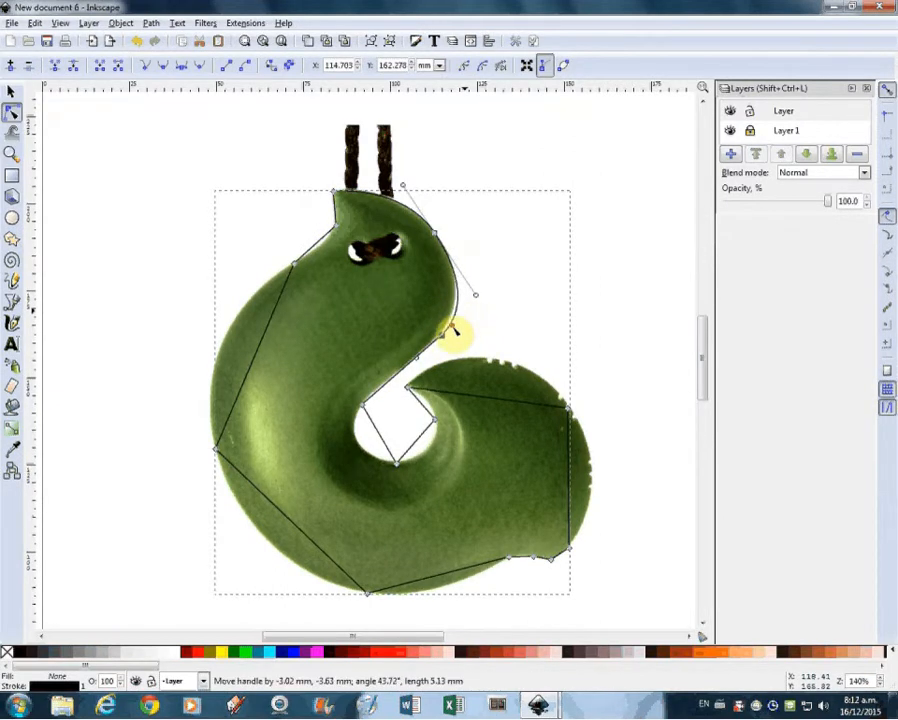
{"action": "mouse_move", "coordinate": [443, 340]}
{"action": "left_mouse_down"}
{"action": "mouse_move", "coordinate": [410, 358]}
{"action": "mouse_move", "coordinate": [438, 344]}
{"action": "left_mouse_up"}
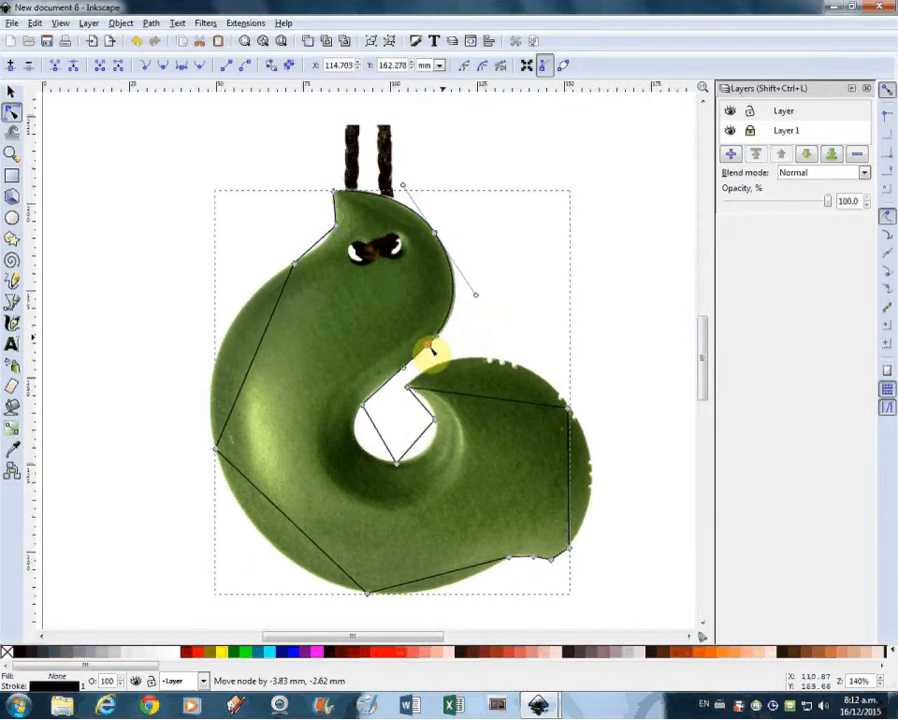
{"action": "mouse_move", "coordinate": [430, 347]}
{"action": "left_mouse_down"}
{"action": "mouse_move", "coordinate": [447, 337]}
{"action": "mouse_move", "coordinate": [443, 330]}
{"action": "left_mouse_up"}
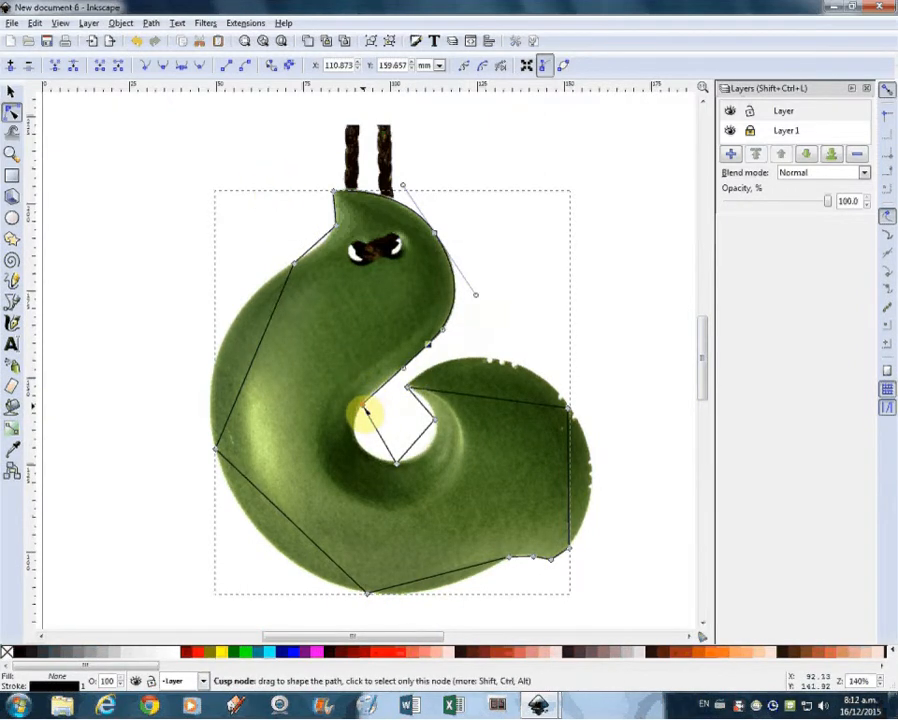
- Smooth the three nodes around the inner circular opening and adjust their positions and handles to follow its edge
{"action": "left_click_drag", "start_coordinate": [366, 411], "coordinate": [363, 404]}
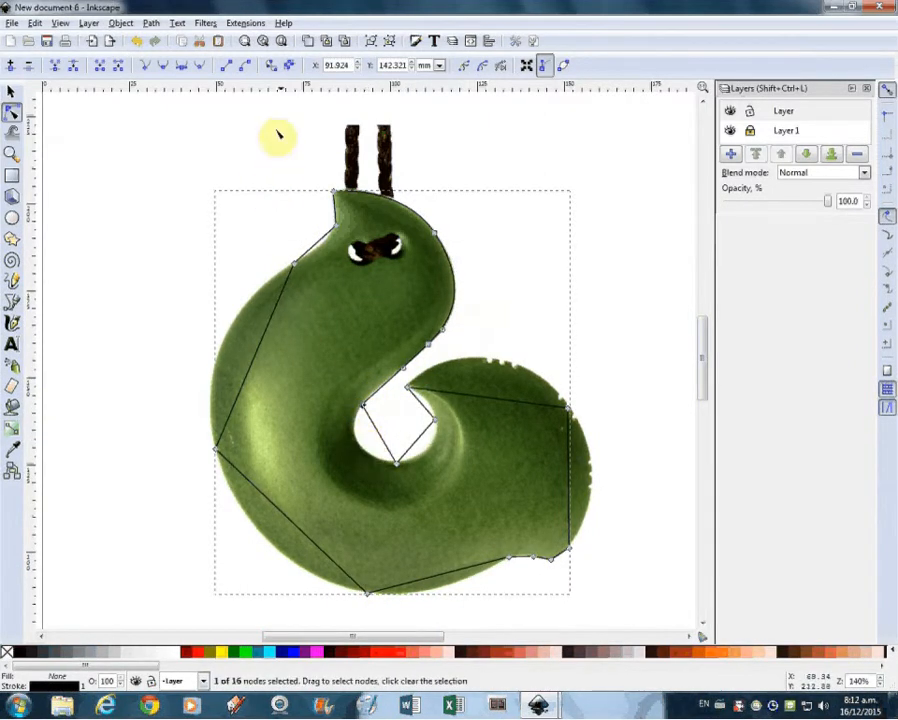
{"action": "left_click", "coordinate": [165, 69]}
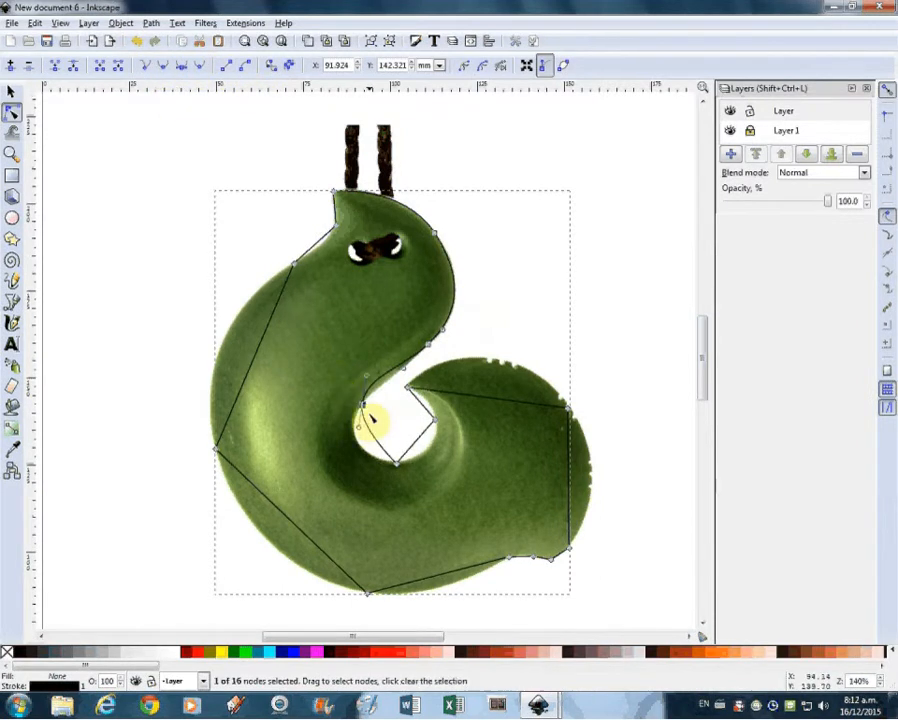
{"action": "mouse_move", "coordinate": [363, 406]}
{"action": "left_mouse_down"}
{"action": "mouse_move", "coordinate": [354, 425]}
{"action": "mouse_move", "coordinate": [366, 400]}
{"action": "mouse_move", "coordinate": [359, 391]}
{"action": "left_mouse_up"}
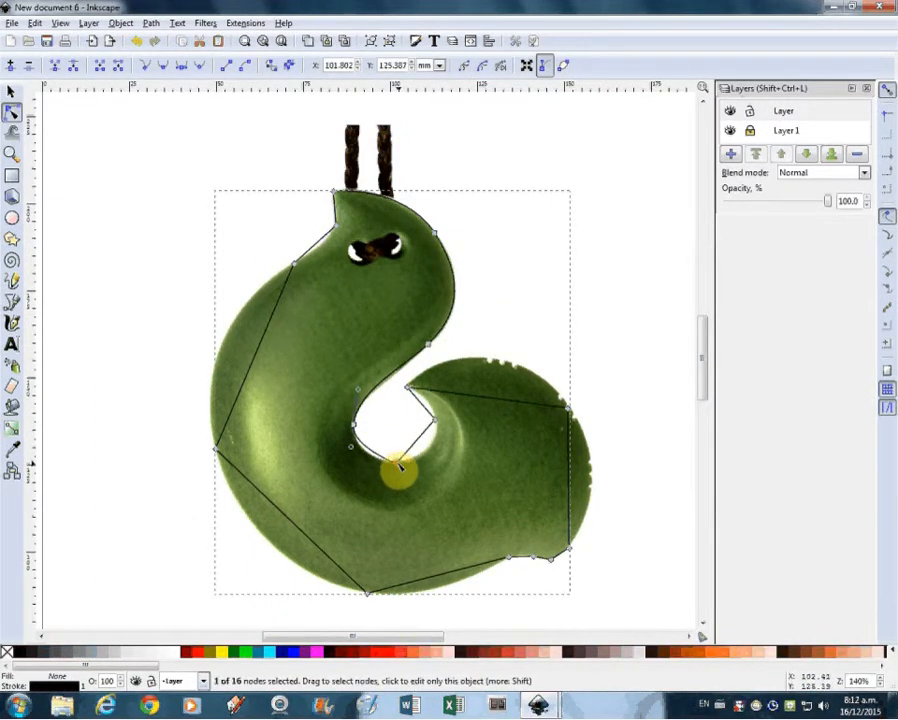
{"action": "left_click", "coordinate": [165, 70]}
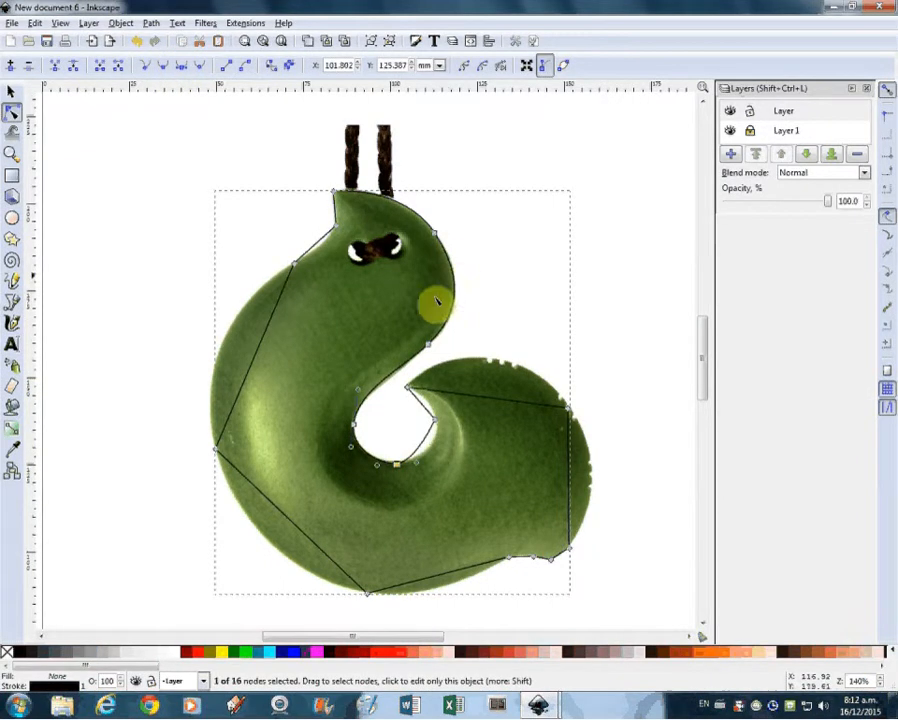
{"action": "left_click", "coordinate": [435, 424]}
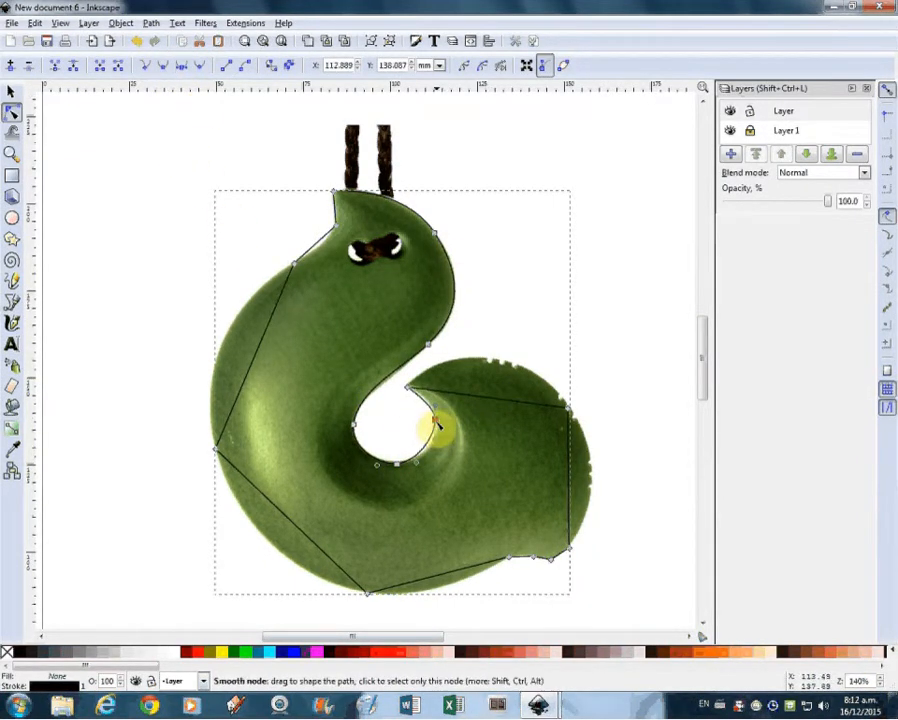
{"action": "left_click_drag", "start_coordinate": [436, 439], "coordinate": [432, 410]}
{"action": "left_click_drag", "start_coordinate": [439, 457], "coordinate": [446, 456]}
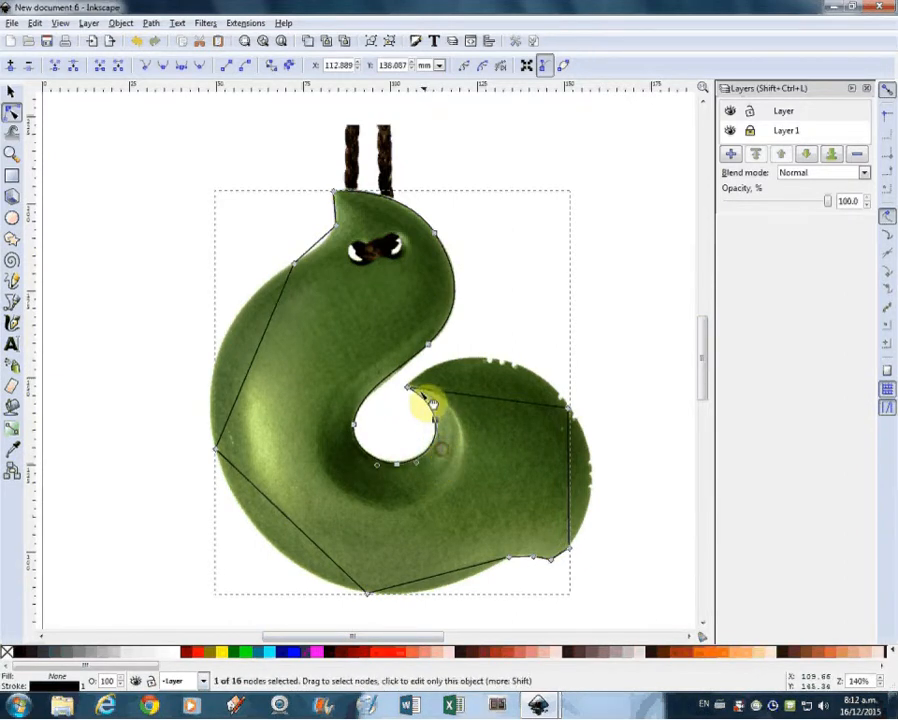
- Smooth the node on the hook's outer right edge, fit its curves to the image, and add a node on the hook's top edge
{"action": "left_click", "coordinate": [568, 410]}
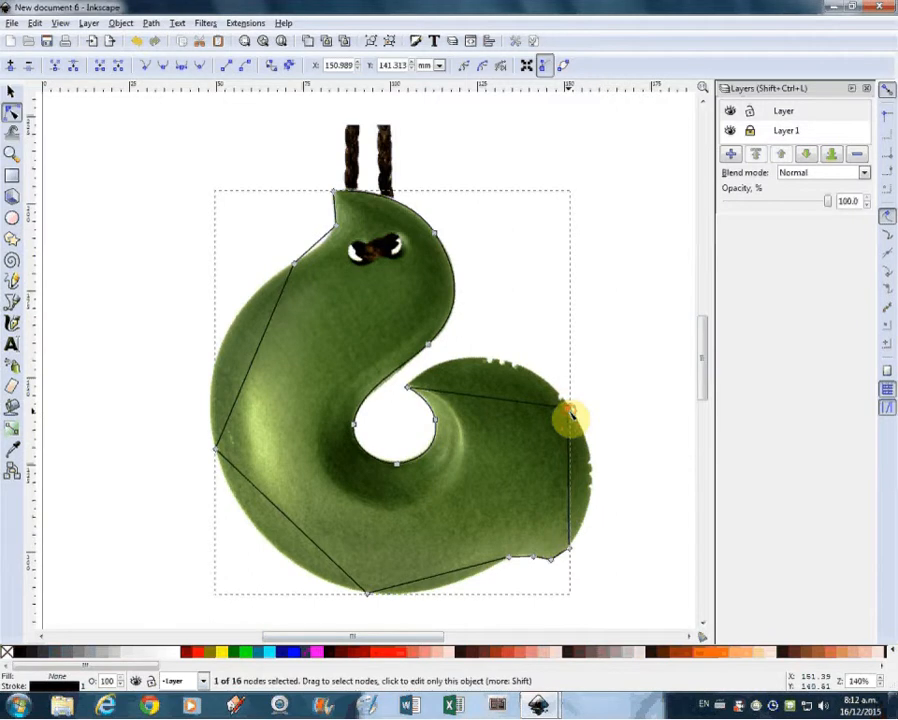
{"action": "left_click", "coordinate": [166, 67]}
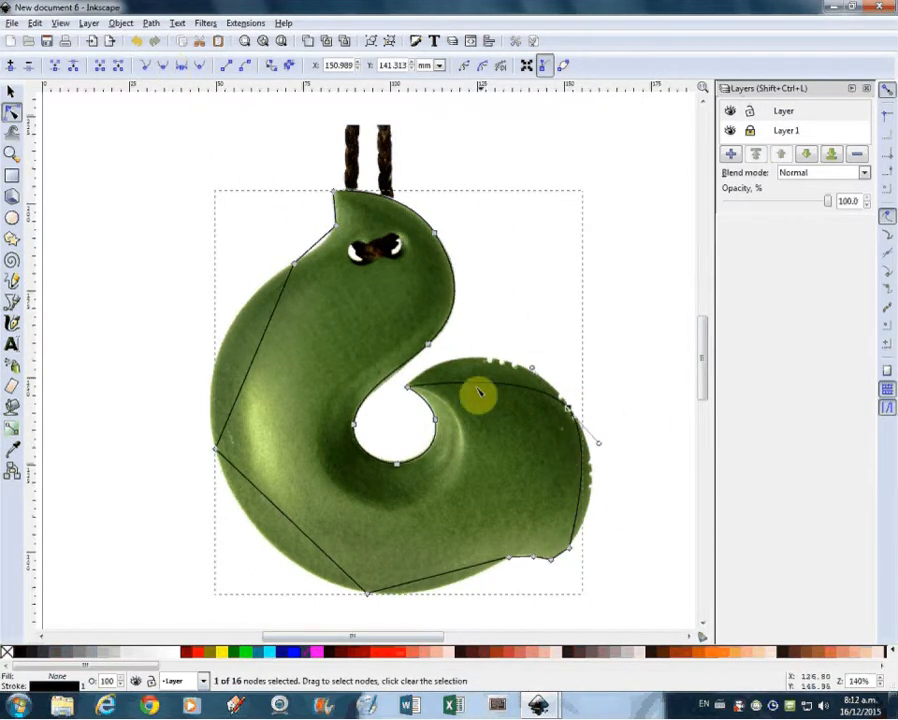
{"action": "left_click_drag", "start_coordinate": [534, 373], "coordinate": [498, 314]}
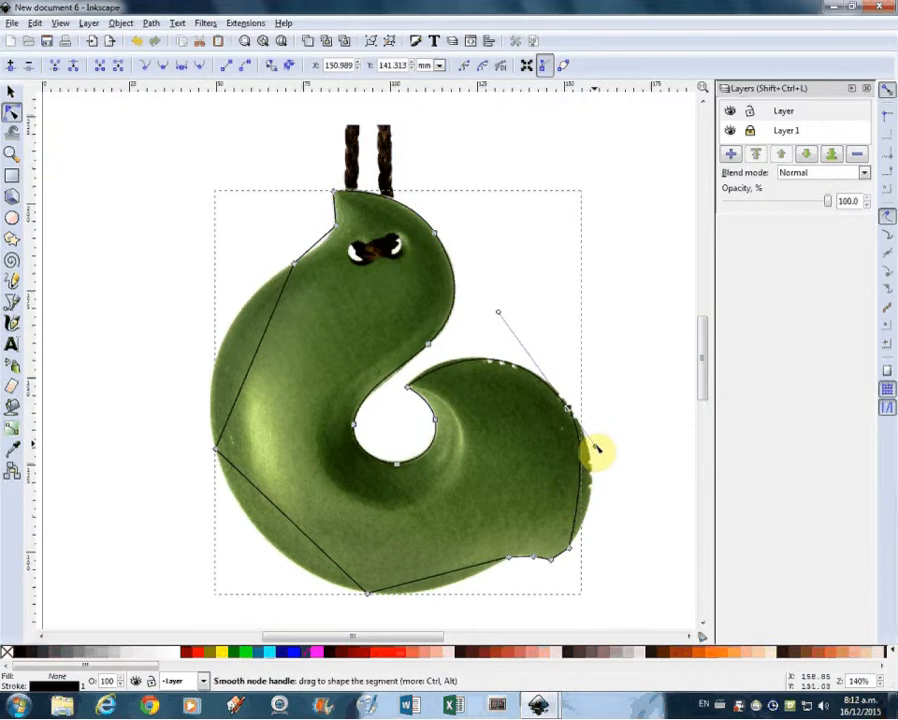
{"action": "left_click_drag", "start_coordinate": [595, 452], "coordinate": [621, 487]}
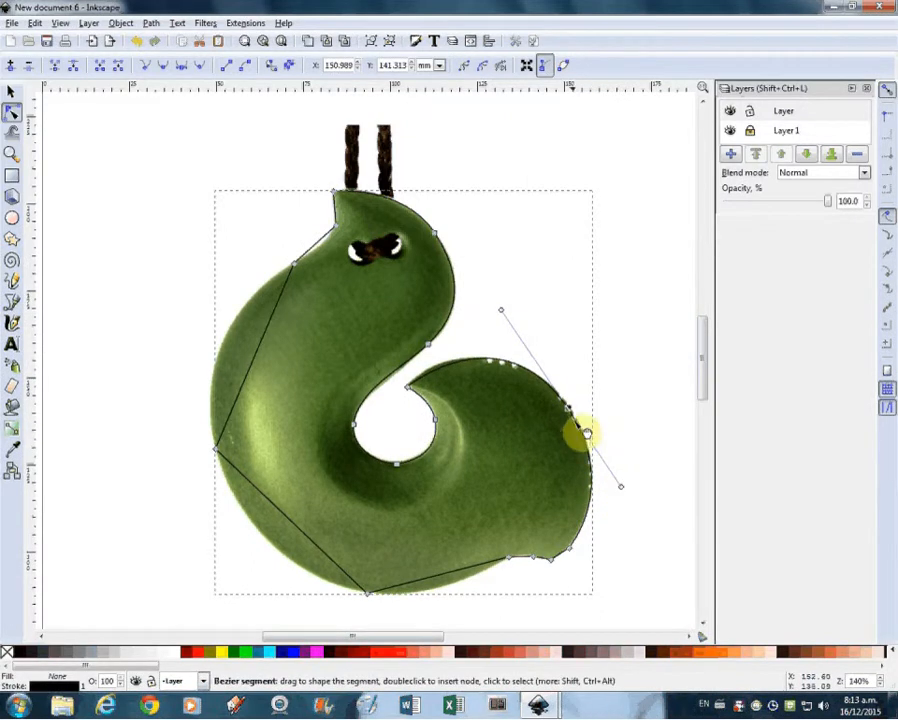
{"action": "left_click_drag", "start_coordinate": [573, 414], "coordinate": [574, 411]}
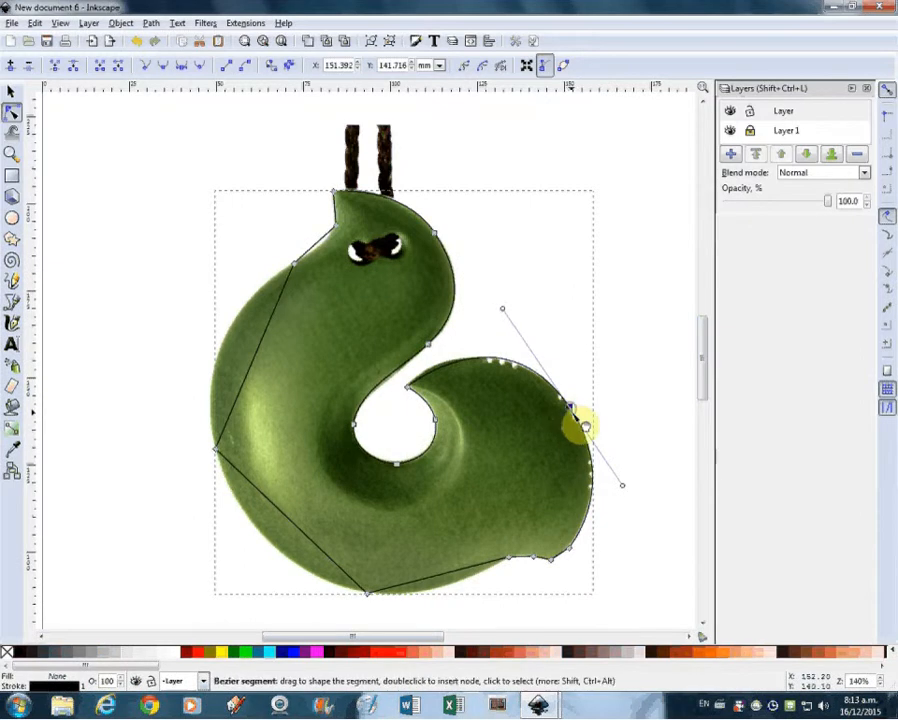
{"action": "double_click", "coordinate": [500, 362]}
{"action": "mouse_move", "coordinate": [500, 362]}
{"action": "left_mouse_down"}
{"action": "mouse_move", "coordinate": [486, 360]}
{"action": "mouse_move", "coordinate": [513, 362]}
{"action": "left_mouse_up"}
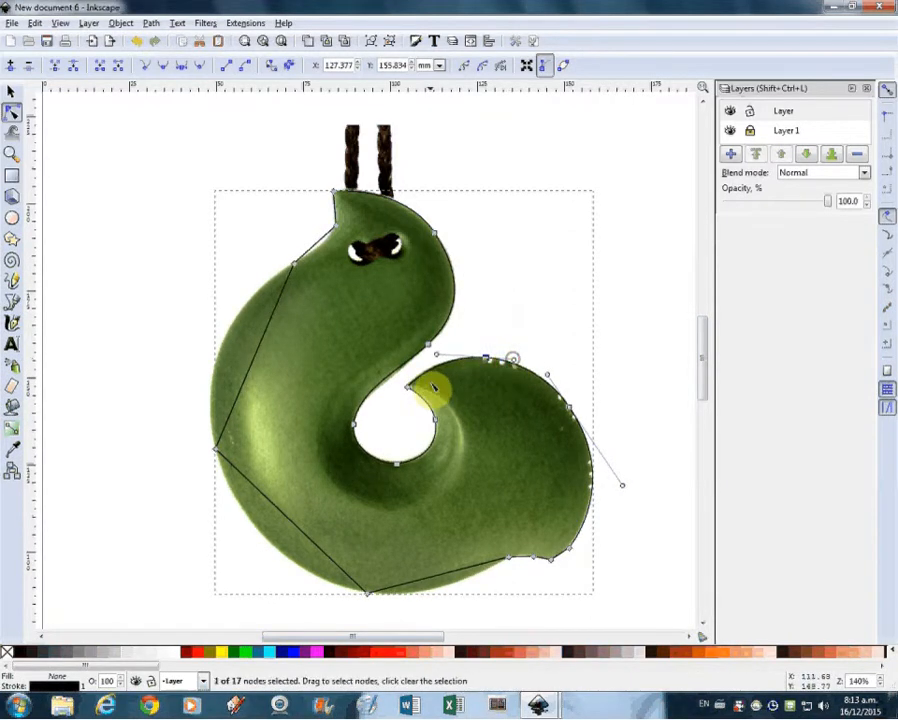
- Smooth the node at the hook's lower outer corner and adjust the handles along the outer edge to follow the image
{"action": "left_click", "coordinate": [570, 550]}
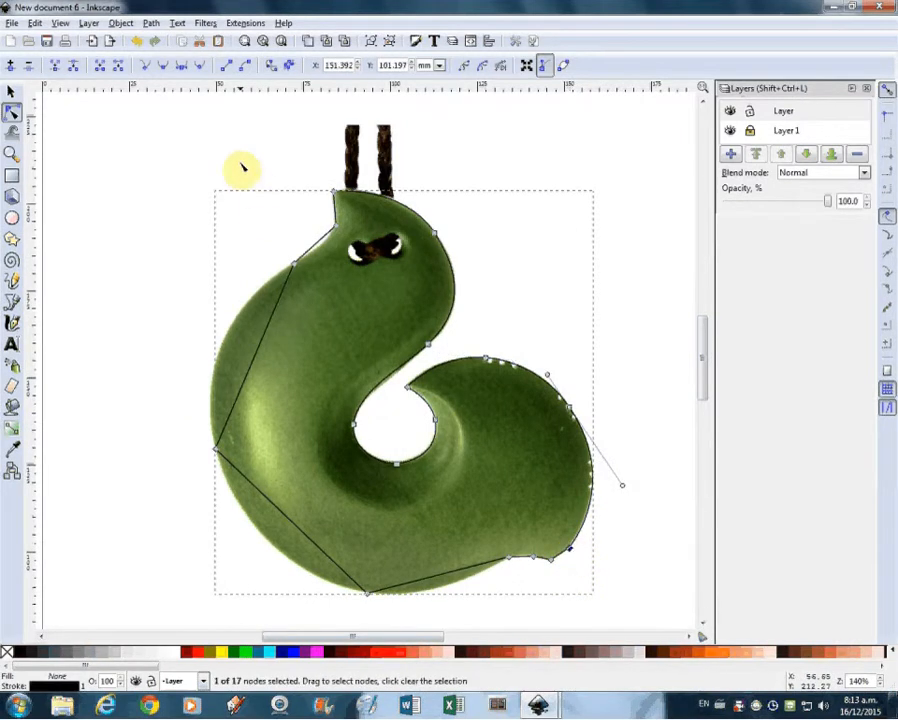
{"action": "left_click", "coordinate": [165, 67]}
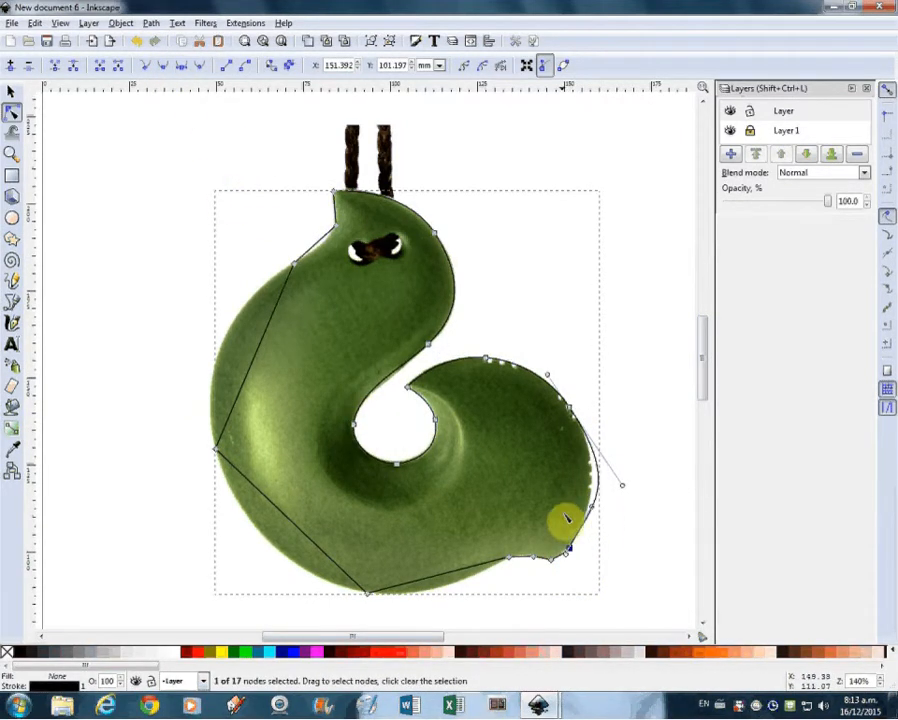
{"action": "left_click_drag", "start_coordinate": [594, 513], "coordinate": [581, 528]}
{"action": "left_click_drag", "start_coordinate": [621, 487], "coordinate": [612, 475]}
- Make the three nodes around the small barb at the hook's lower edge smooth
{"action": "left_click", "coordinate": [550, 566]}
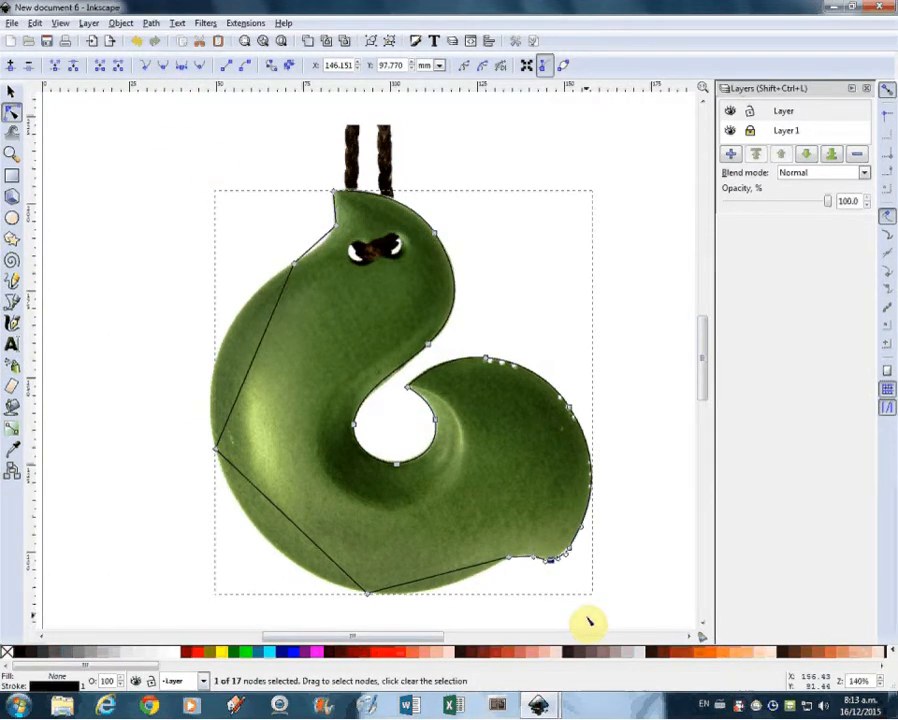
{"action": "left_click", "coordinate": [533, 557]}
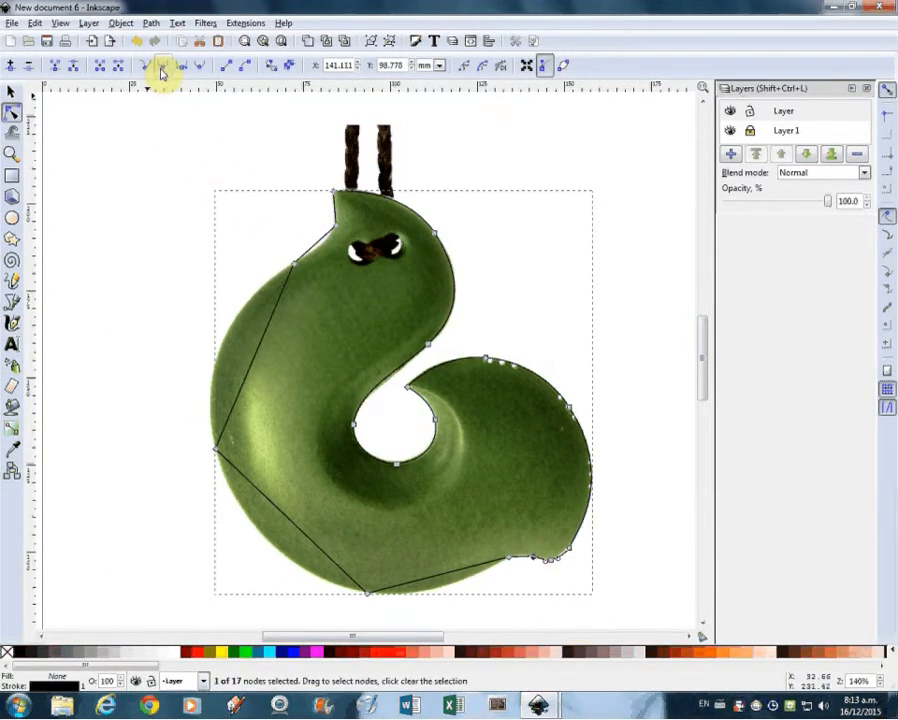
{"action": "left_click", "coordinate": [509, 559]}
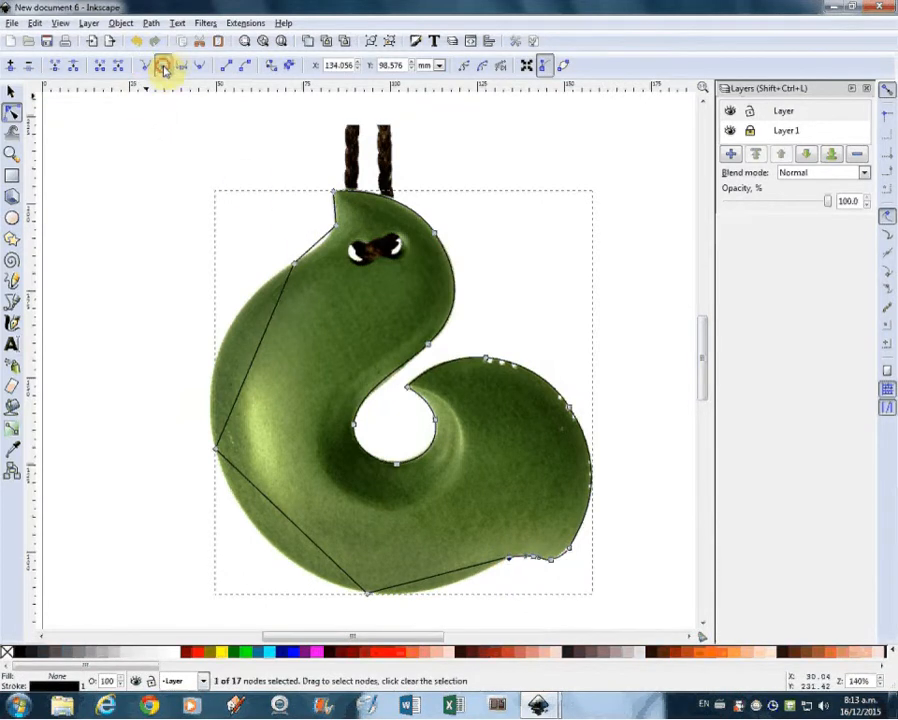
- Smooth the path's bottommost node, then reposition it and the neighbouring barb and corner nodes to match the pendant's lower edge
{"action": "left_click", "coordinate": [367, 594]}
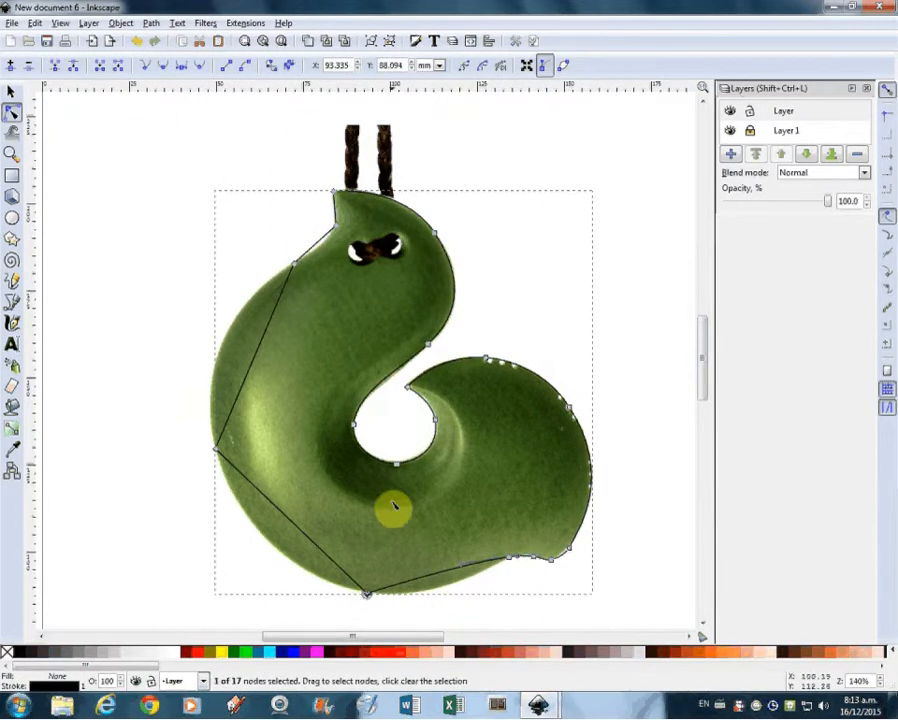
{"action": "left_click", "coordinate": [164, 67]}
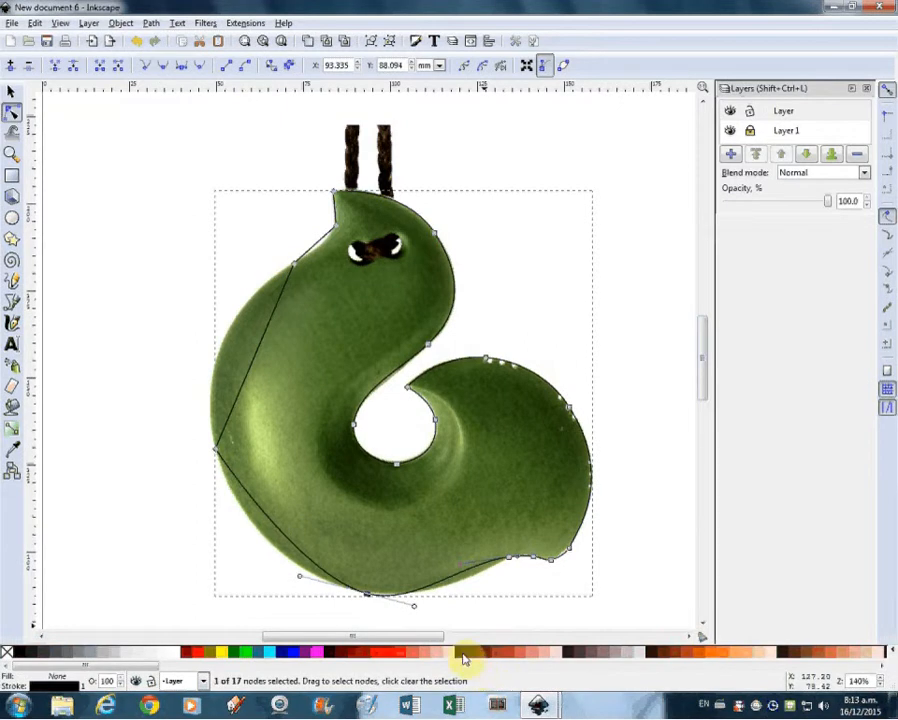
{"action": "left_click_drag", "start_coordinate": [415, 609], "coordinate": [578, 540]}
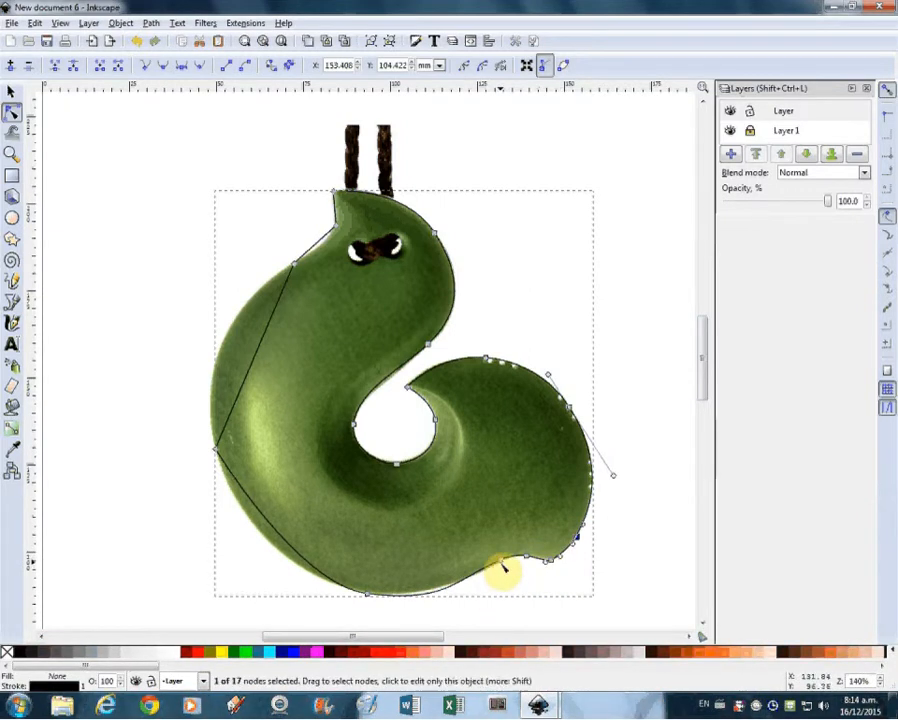
{"action": "left_click_drag", "start_coordinate": [503, 563], "coordinate": [494, 568]}
{"action": "left_click_drag", "start_coordinate": [369, 598], "coordinate": [352, 594]}
{"action": "left_click_drag", "start_coordinate": [350, 593], "coordinate": [348, 592]}
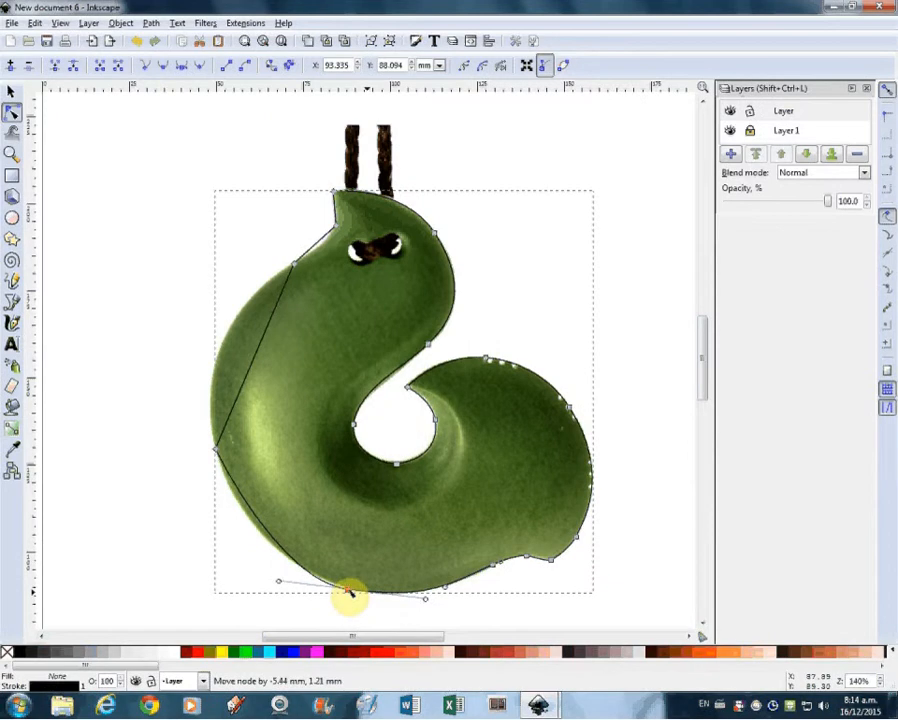
- Smooth the node on the pendant's far left edge and adjust its and the bottom node's handles to fit the large outer curve
{"action": "left_click", "coordinate": [217, 452]}
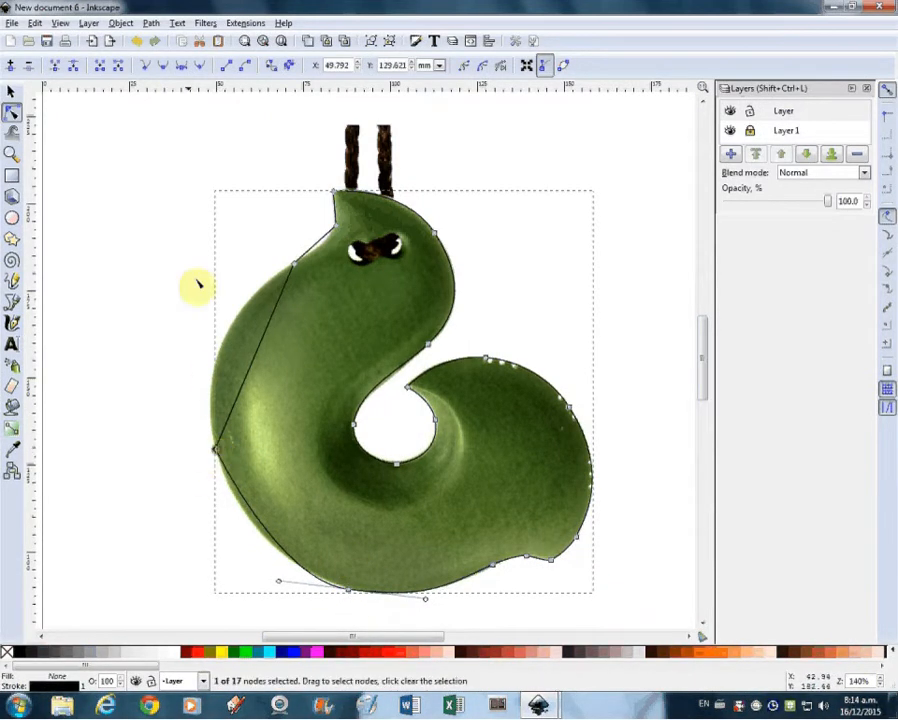
{"action": "left_click", "coordinate": [163, 67]}
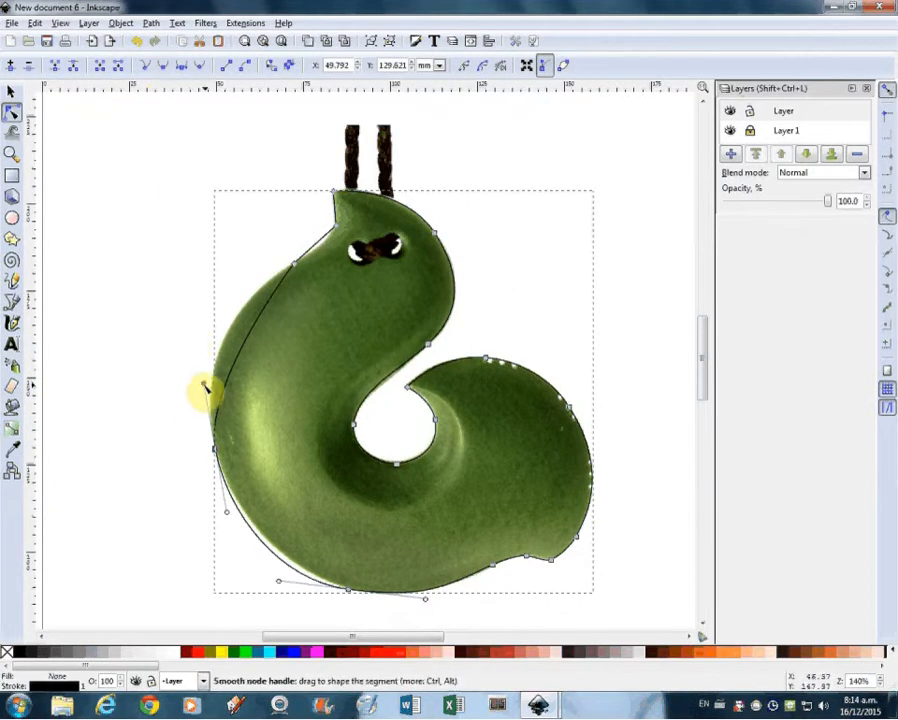
{"action": "left_click_drag", "start_coordinate": [203, 383], "coordinate": [188, 318]}
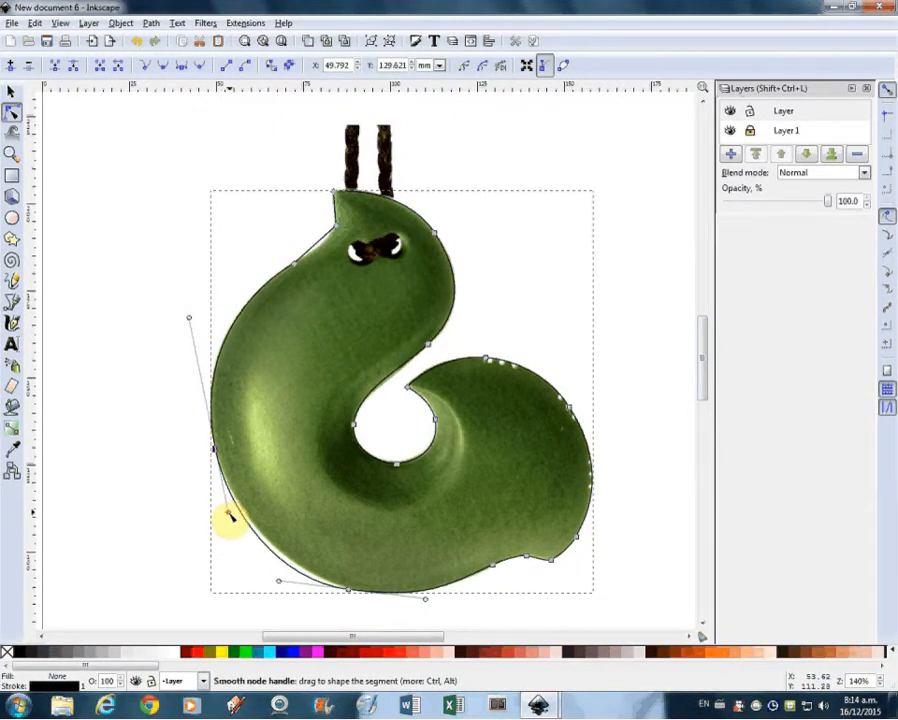
{"action": "left_click_drag", "start_coordinate": [227, 511], "coordinate": [224, 497]}
{"action": "left_click_drag", "start_coordinate": [281, 584], "coordinate": [293, 582]}
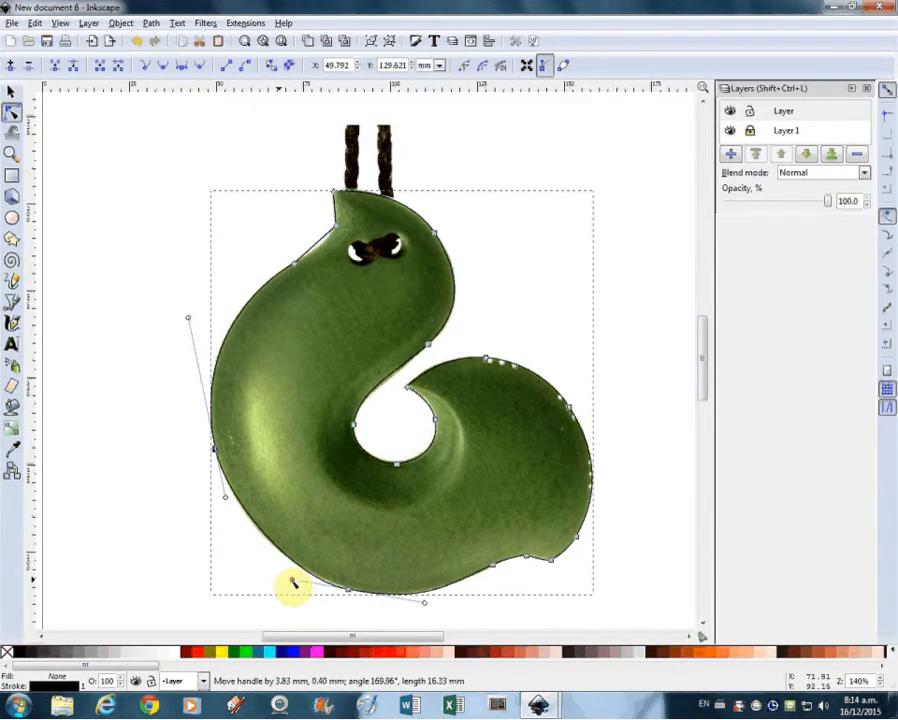
{"action": "left_click_drag", "start_coordinate": [351, 594], "coordinate": [342, 588]}
{"action": "left_click_drag", "start_coordinate": [418, 600], "coordinate": [416, 607]}
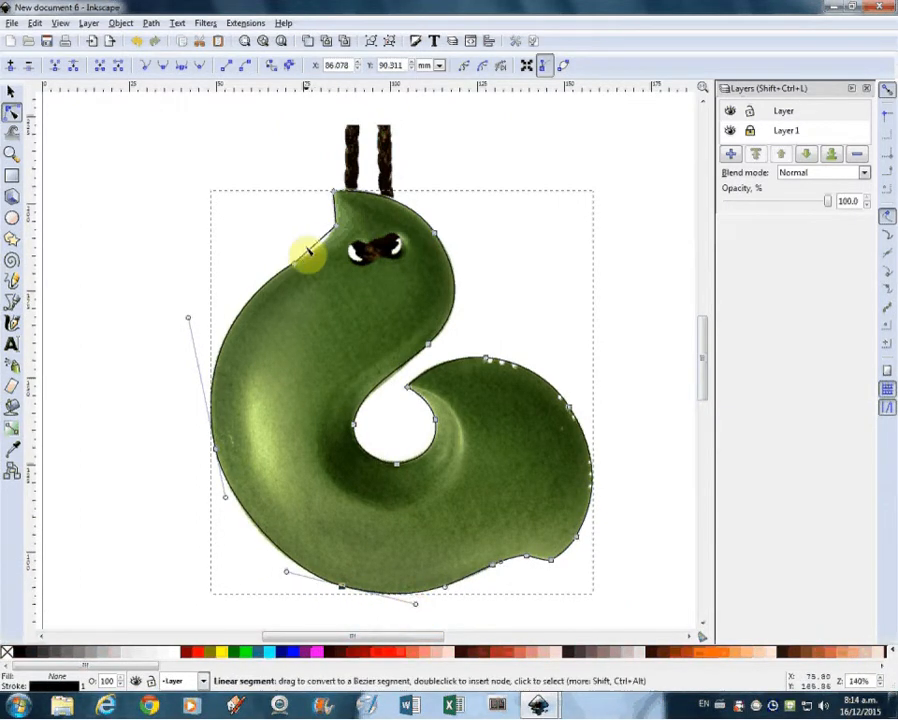
- Smooth the two nodes on the back of the neck below the head's pointed tip and shape their curves to the image
{"action": "left_click", "coordinate": [293, 263]}
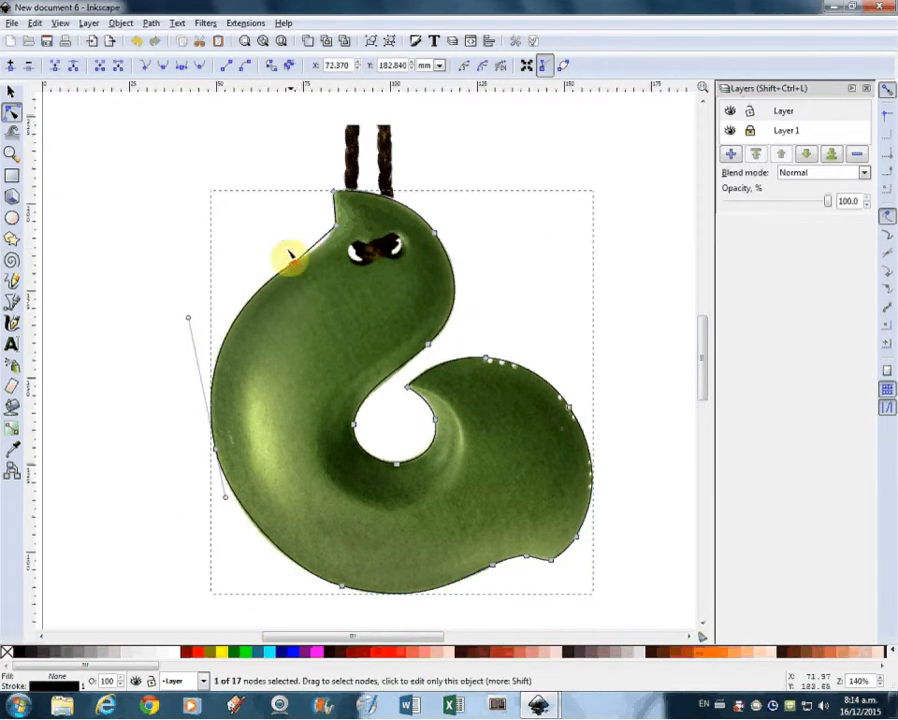
{"action": "left_click", "coordinate": [163, 72]}
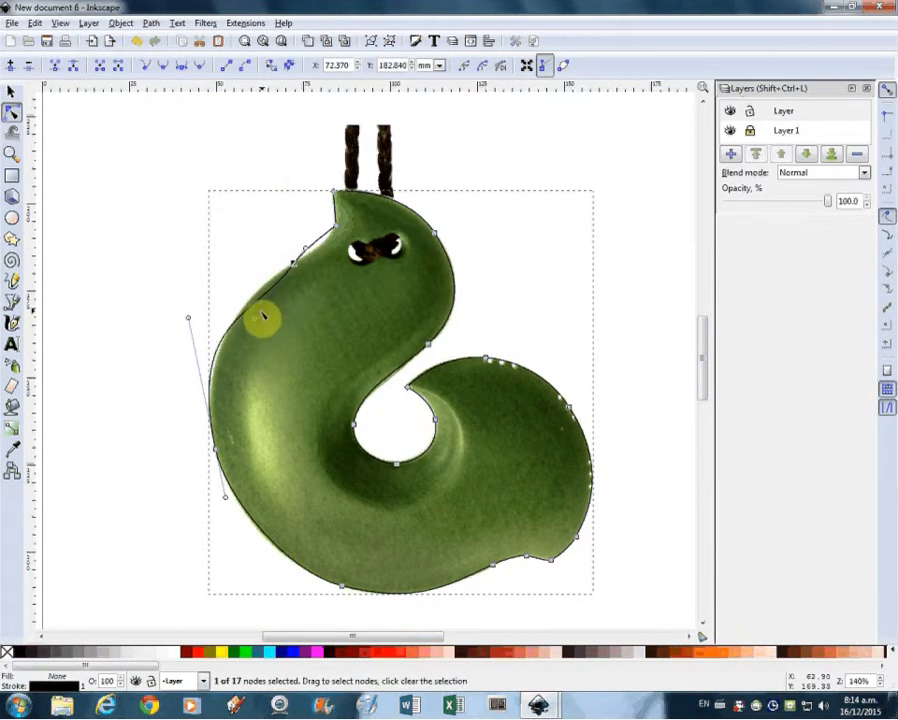
{"action": "left_click_drag", "start_coordinate": [256, 319], "coordinate": [334, 234]}
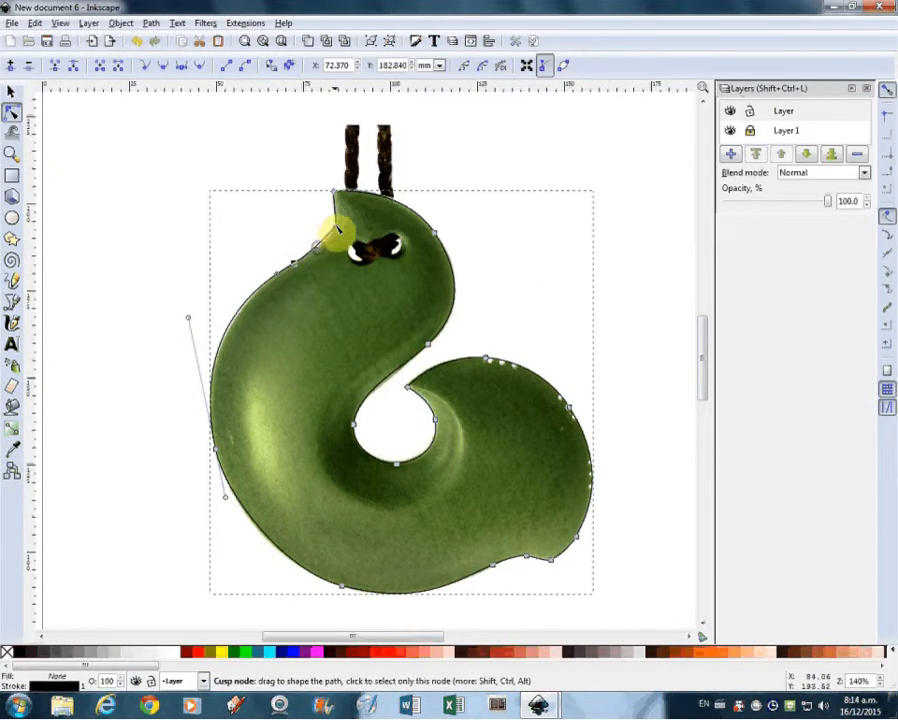
{"action": "left_click", "coordinate": [337, 231]}
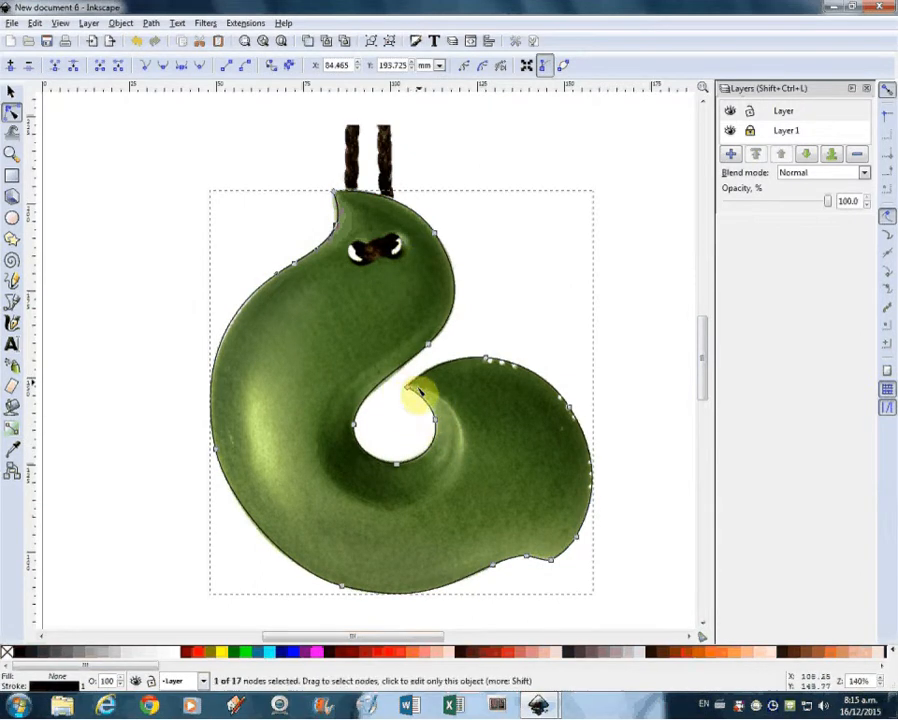
- Smooth the node at the hook's inner point, shorten its handles, and position it so the curves follow the sharp tip
{"action": "left_click", "coordinate": [436, 417]}
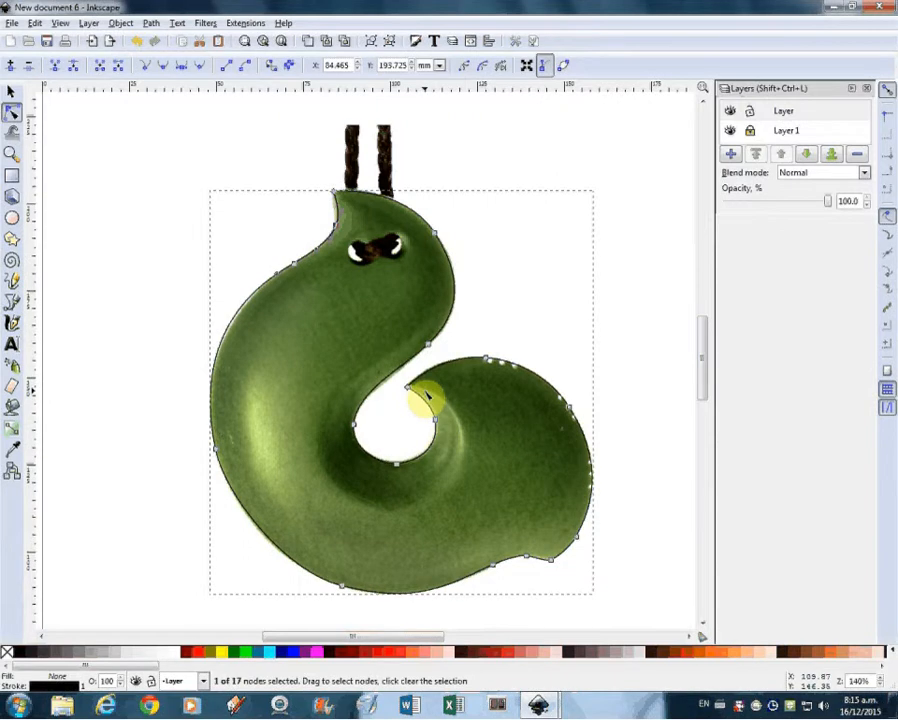
{"action": "scroll", "coordinate": [426, 398], "scroll_direction": "up", "scroll_amount": 5}
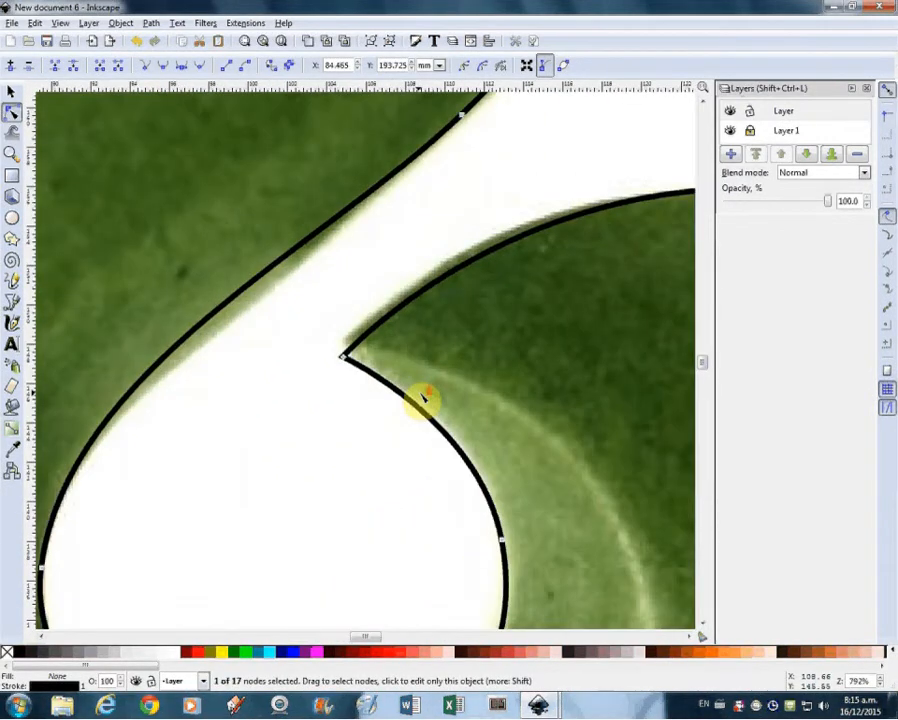
{"action": "scroll", "coordinate": [423, 398], "scroll_direction": "down", "scroll_amount": 1}
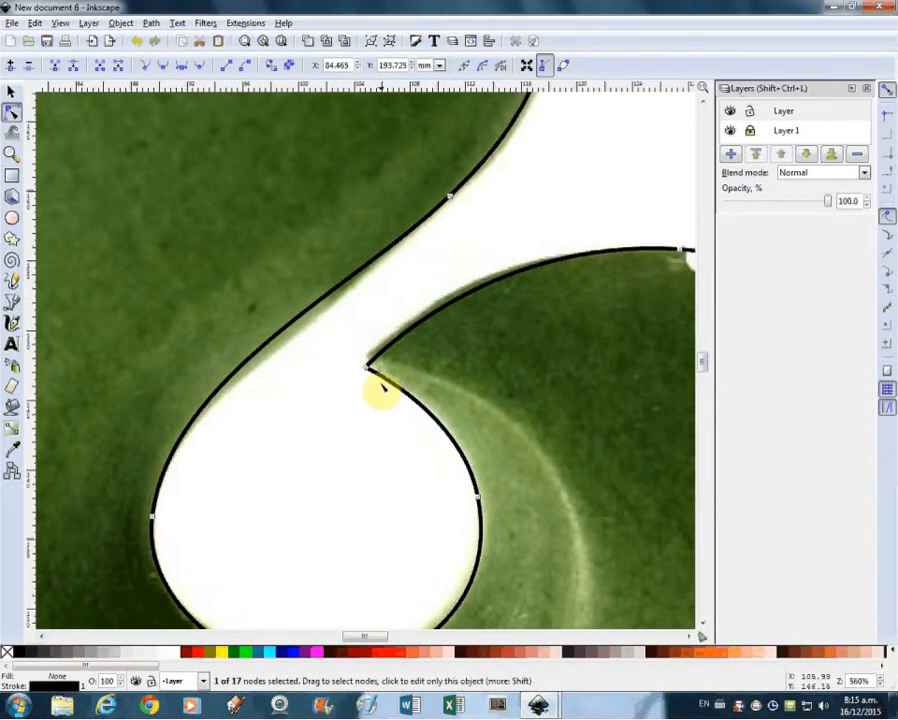
{"action": "left_click_drag", "start_coordinate": [367, 371], "coordinate": [369, 362]}
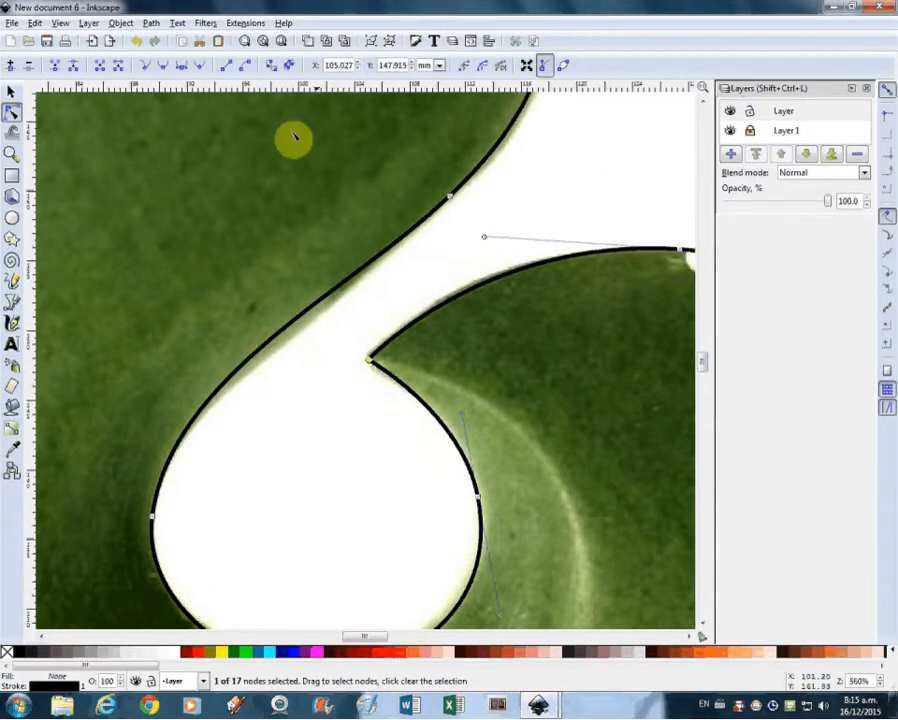
{"action": "left_click", "coordinate": [163, 71]}
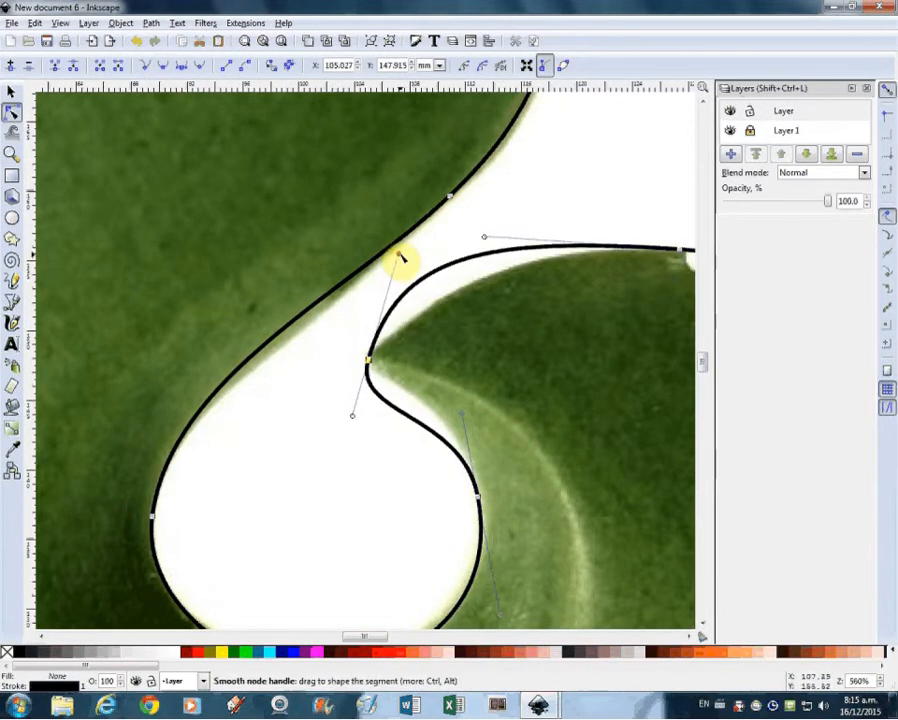
{"action": "left_click_drag", "start_coordinate": [399, 254], "coordinate": [383, 321]}
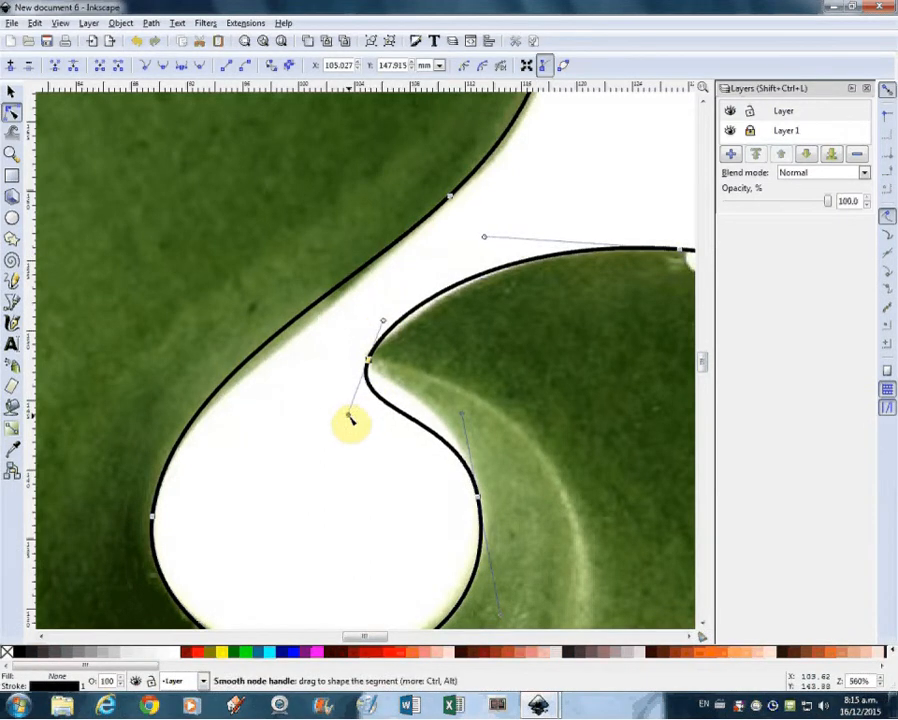
{"action": "left_click_drag", "start_coordinate": [350, 408], "coordinate": [376, 361]}
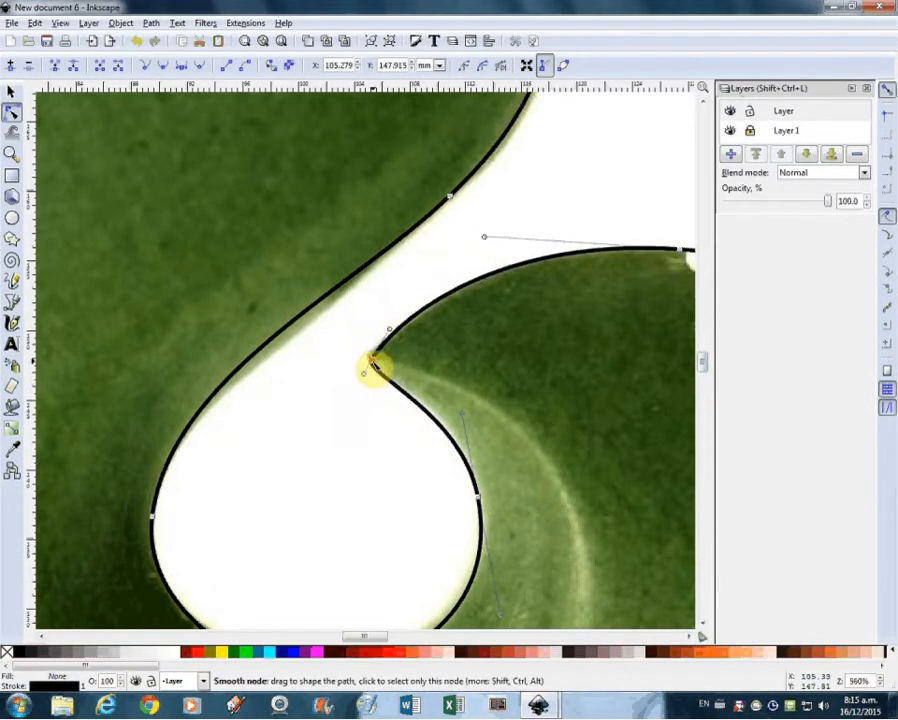
{"action": "left_click_drag", "start_coordinate": [373, 362], "coordinate": [369, 359]}
{"action": "left_click_drag", "start_coordinate": [490, 240], "coordinate": [502, 235]}
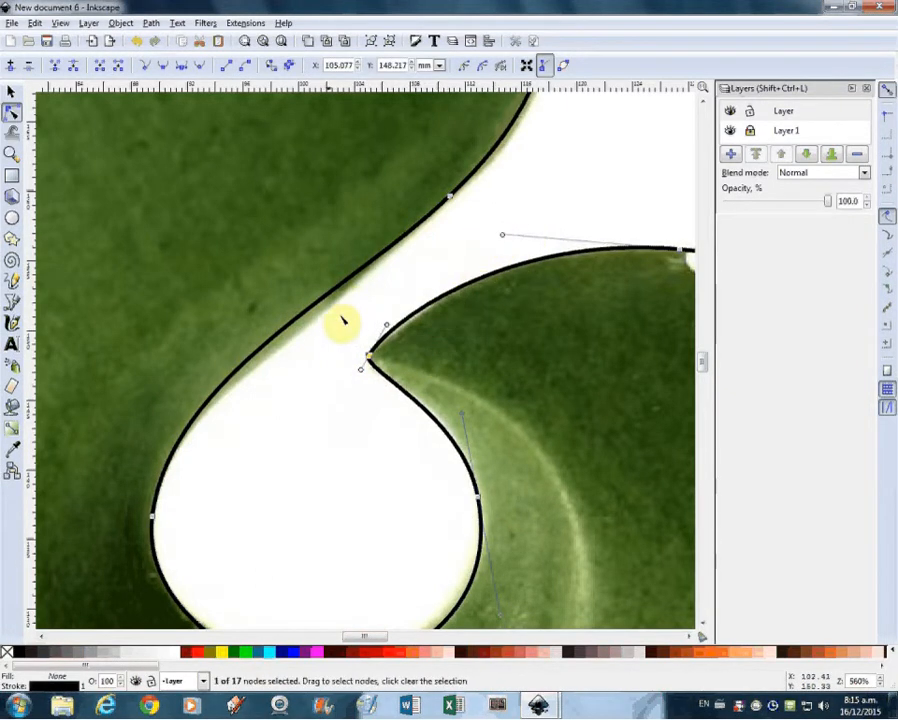
- Refine the curve between the inner opening's left node and the neck node by adjusting their handles and the neck node's position
{"action": "left_click", "coordinate": [152, 517]}
{"action": "left_click_drag", "start_coordinate": [174, 381], "coordinate": [167, 401]}
{"action": "left_click_drag", "start_coordinate": [354, 296], "coordinate": [354, 300]}
{"action": "left_click_drag", "start_coordinate": [450, 197], "coordinate": [455, 195]}
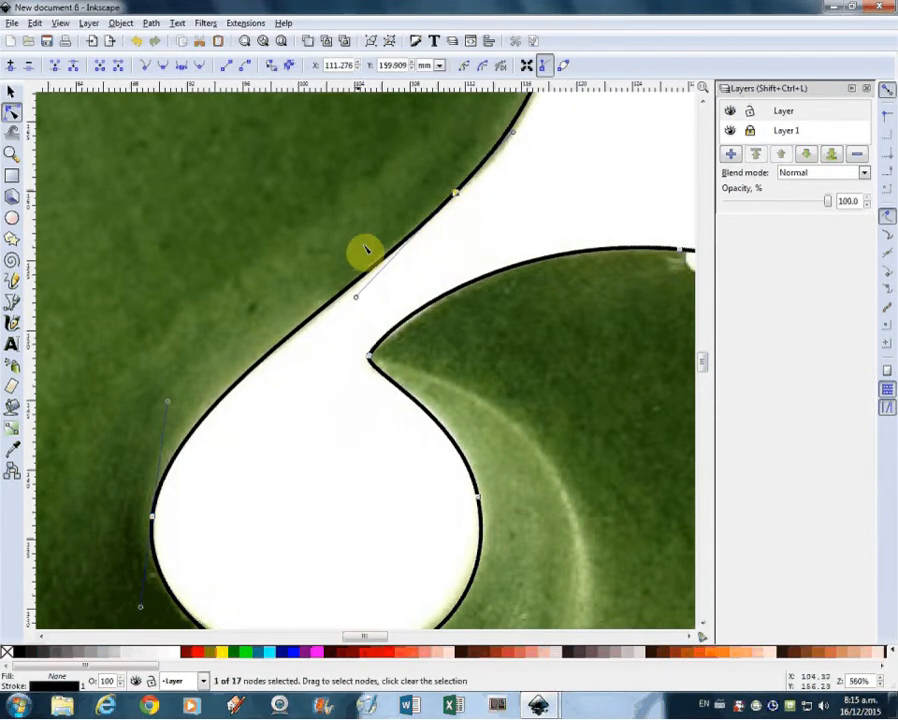
- Smooth the node at the head's pointed tip and shorten its handles to fit the rounded corner
{"action": "scroll", "coordinate": [358, 250], "scroll_direction": "down", "scroll_amount": 3}
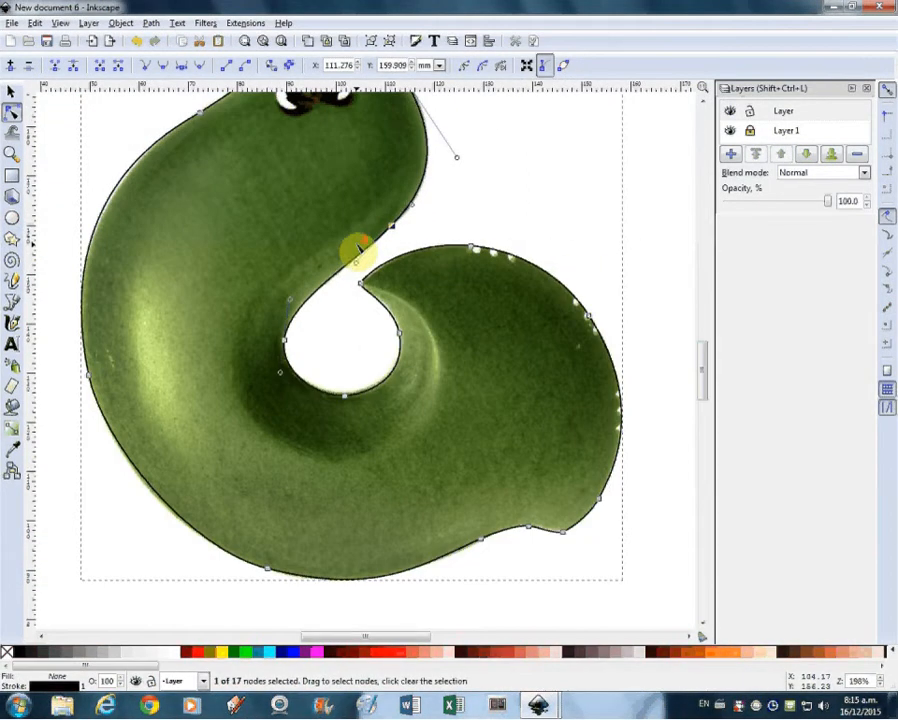
{"action": "scroll", "coordinate": [358, 250], "scroll_direction": "down", "scroll_amount": 1}
{"action": "left_click_drag", "start_coordinate": [336, 189], "coordinate": [340, 370]}
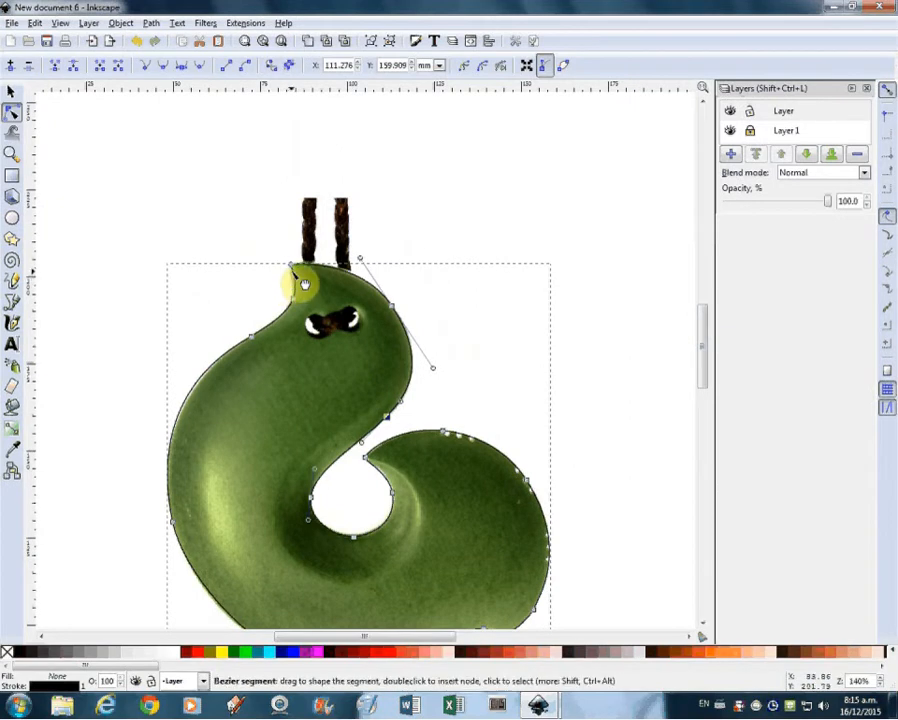
{"action": "scroll", "coordinate": [290, 285], "scroll_direction": "up", "scroll_amount": 5}
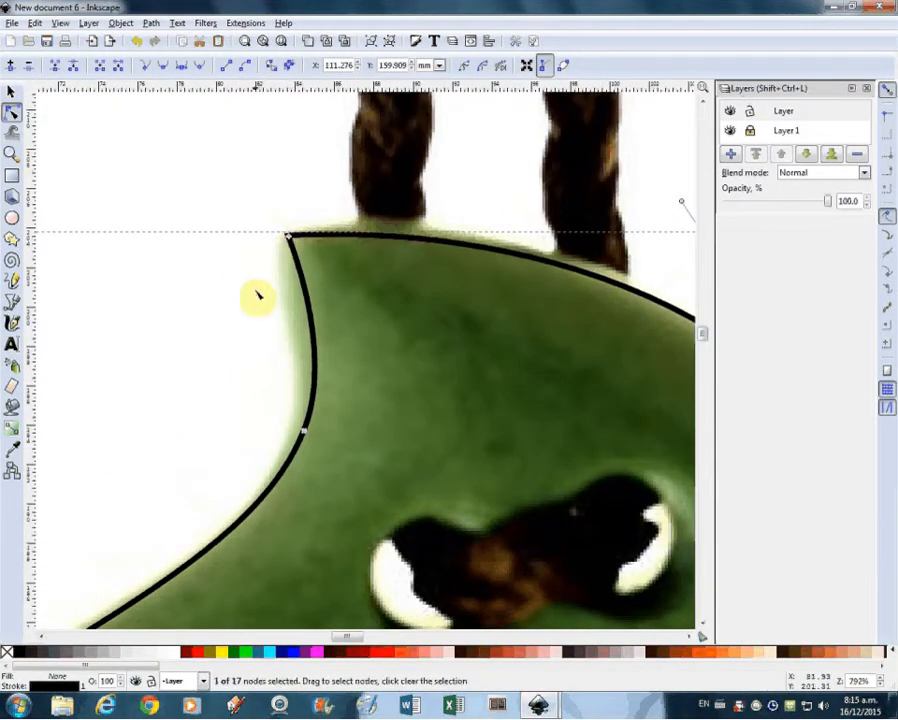
{"action": "left_click", "coordinate": [289, 238]}
{"action": "left_click", "coordinate": [163, 66]}
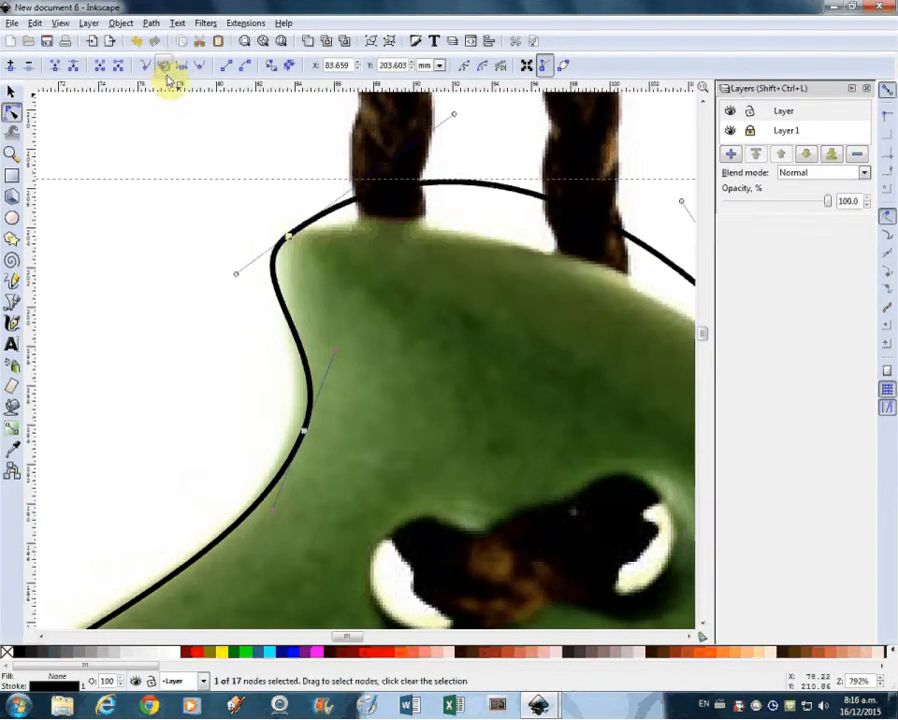
{"action": "left_click_drag", "start_coordinate": [455, 120], "coordinate": [310, 210]}
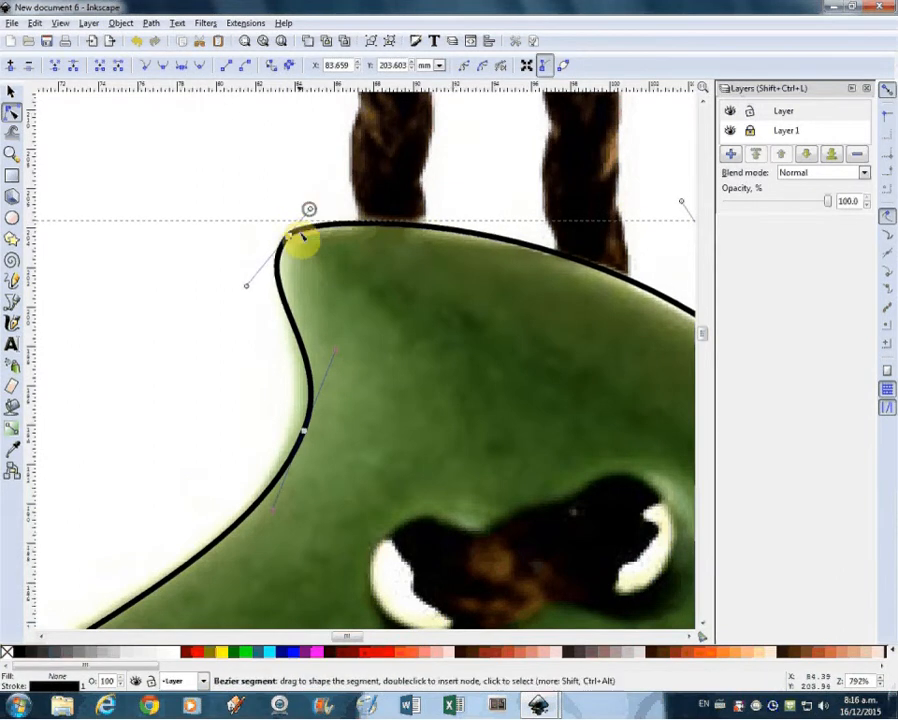
{"action": "left_click_drag", "start_coordinate": [245, 287], "coordinate": [247, 283]}
{"action": "scroll", "coordinate": [247, 283], "scroll_direction": "down", "scroll_amount": 6}
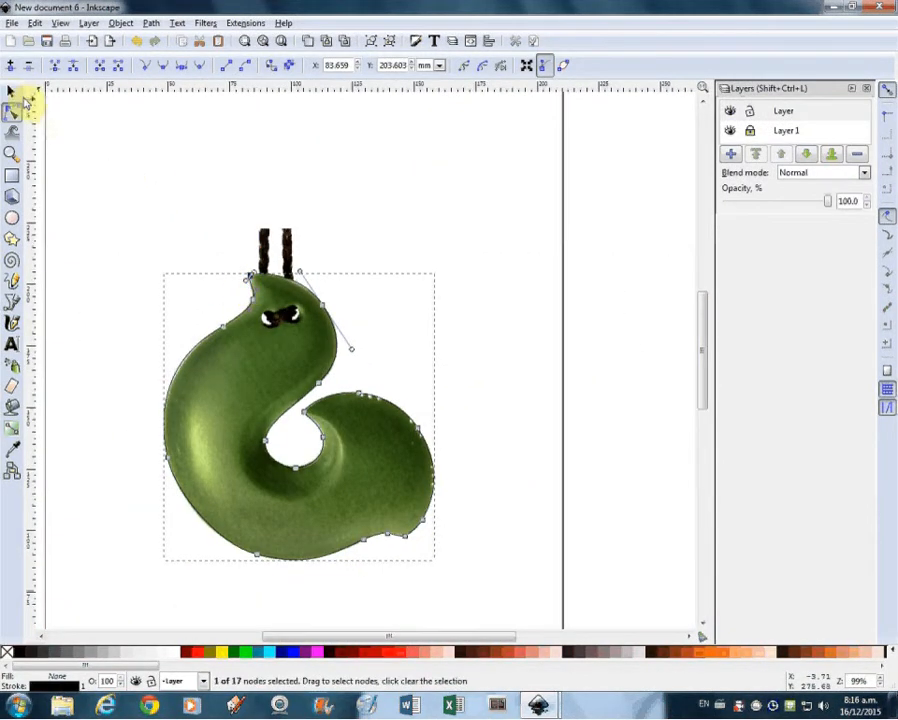
- Select the whole traced path and give it a flat black fill
{"action": "left_click", "coordinate": [12, 91]}
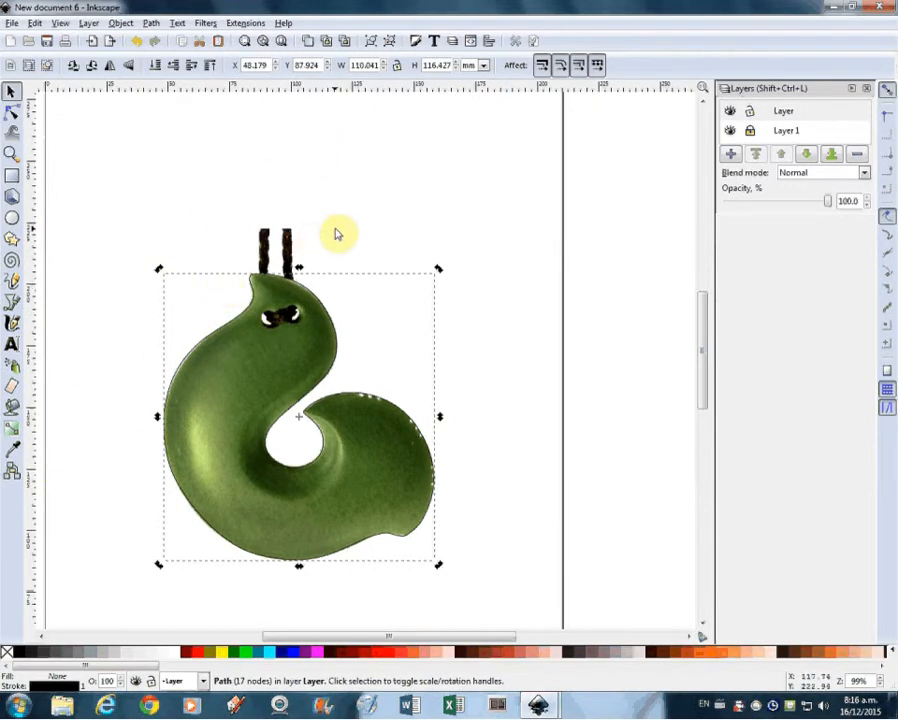
{"action": "left_click", "coordinate": [416, 42]}
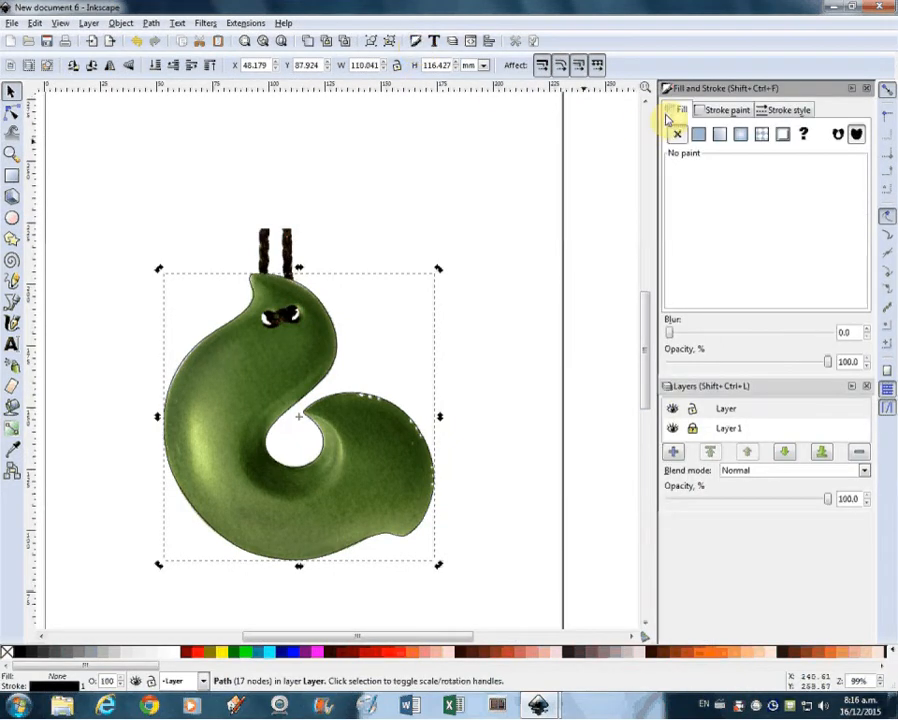
{"action": "left_click", "coordinate": [697, 133]}
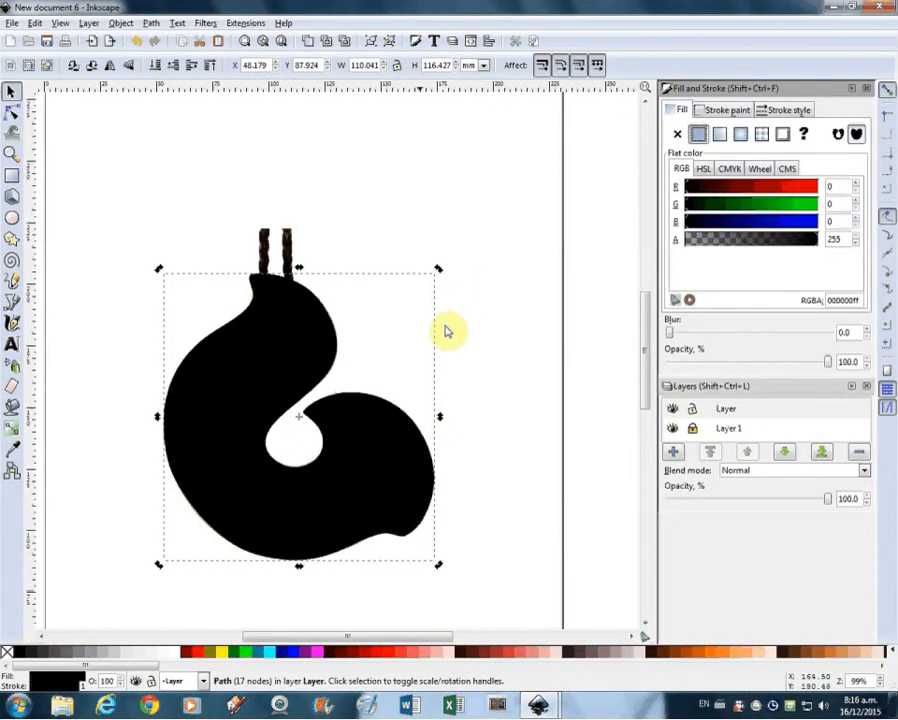
- Move the filled Matau shape up and to the right, off the pendant image
{"action": "left_click", "coordinate": [479, 336]}
{"action": "left_click_drag", "start_coordinate": [282, 392], "coordinate": [487, 246]}
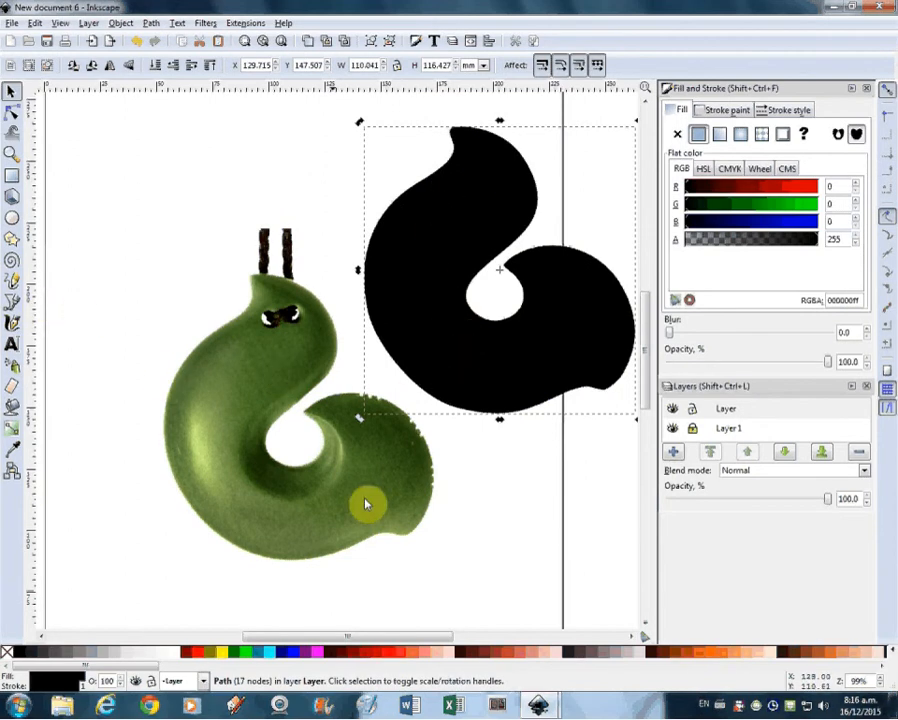
{"action": "left_click_drag", "start_coordinate": [458, 390], "coordinate": [446, 379]}
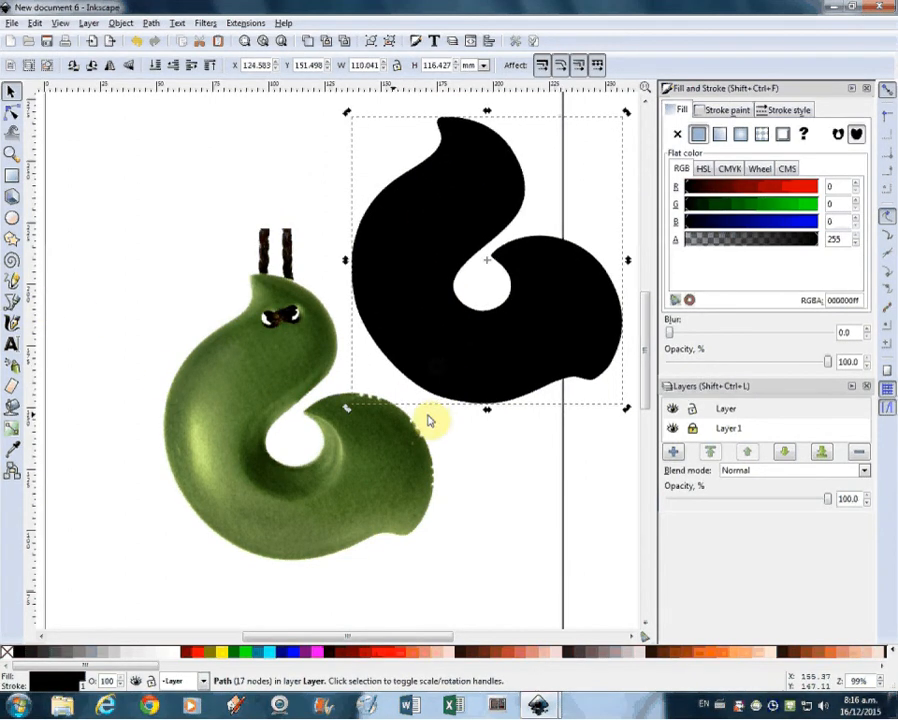